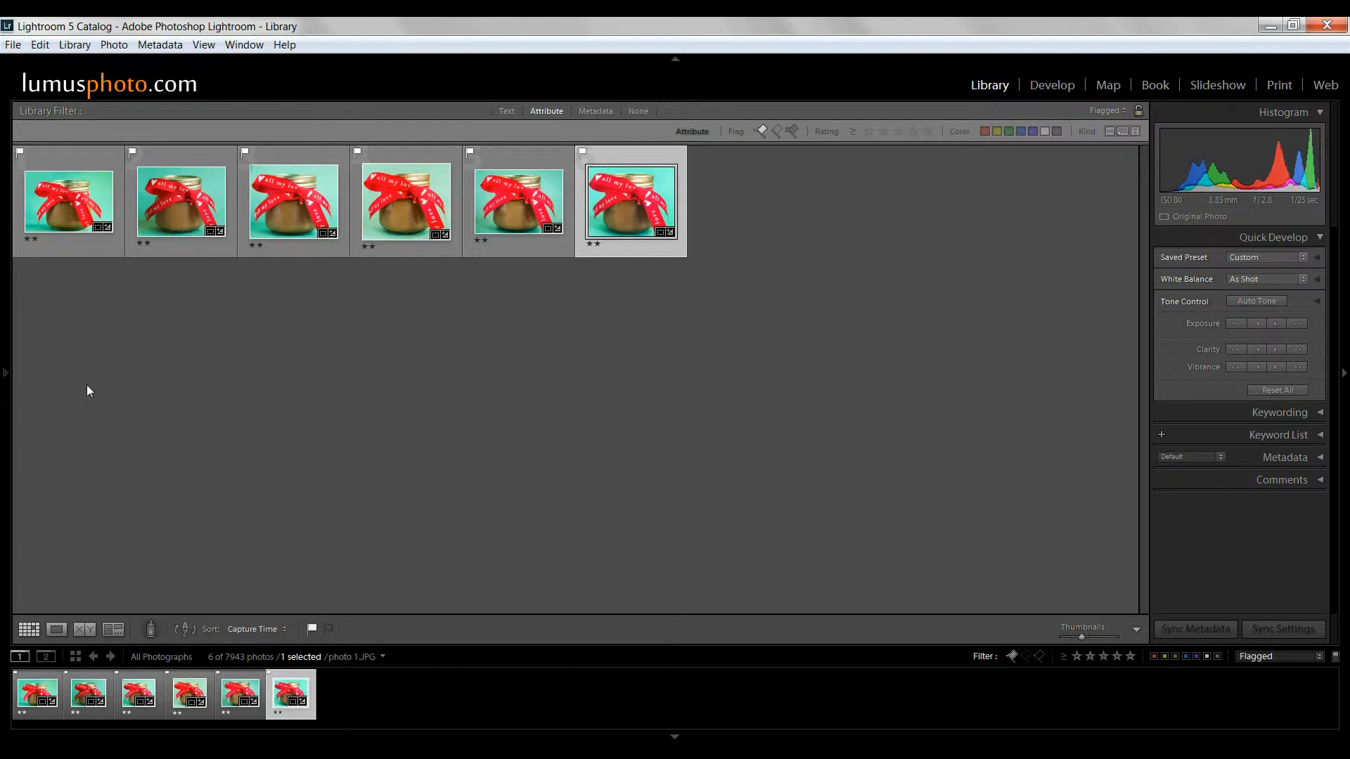
# View the six flagged jar photos one after another at large size, from the first through photo 1.JPG.
pyautogui.click(77, 214)
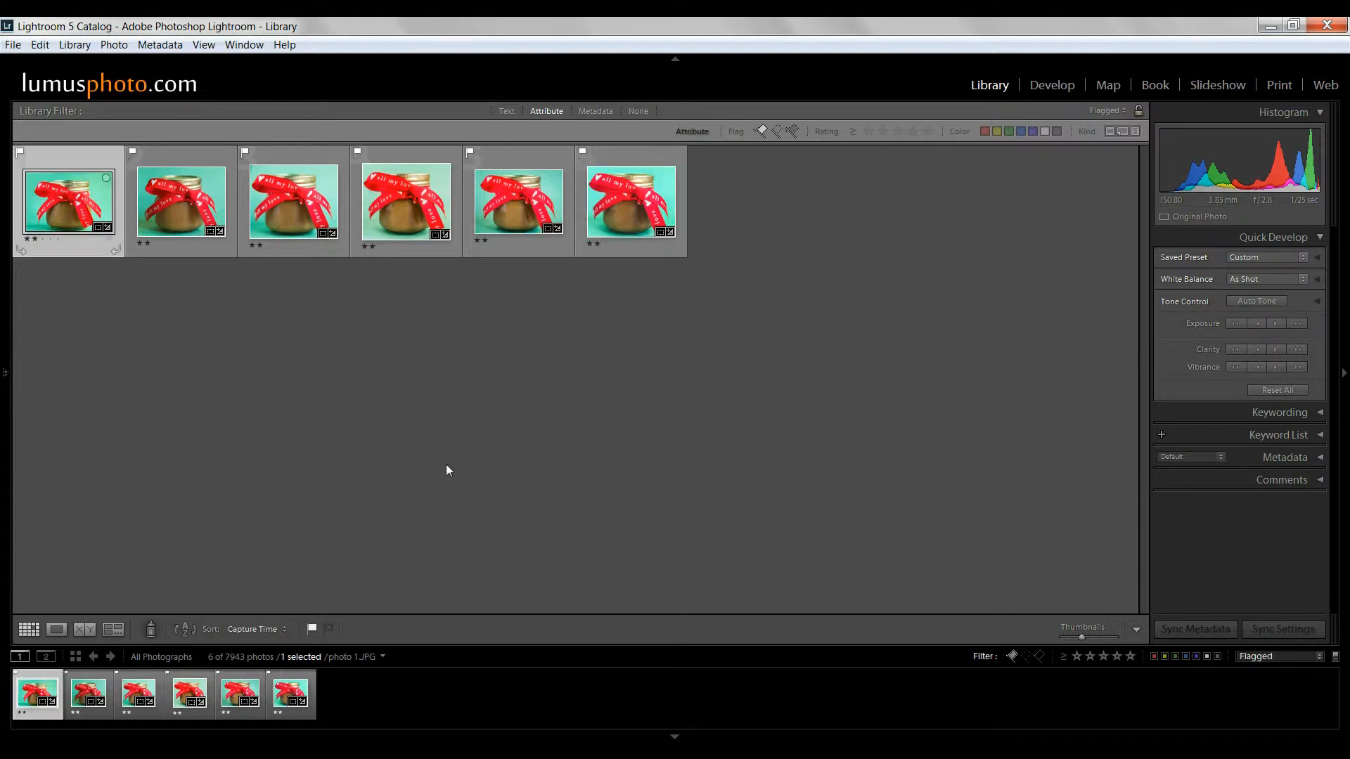
pyautogui.press('e')
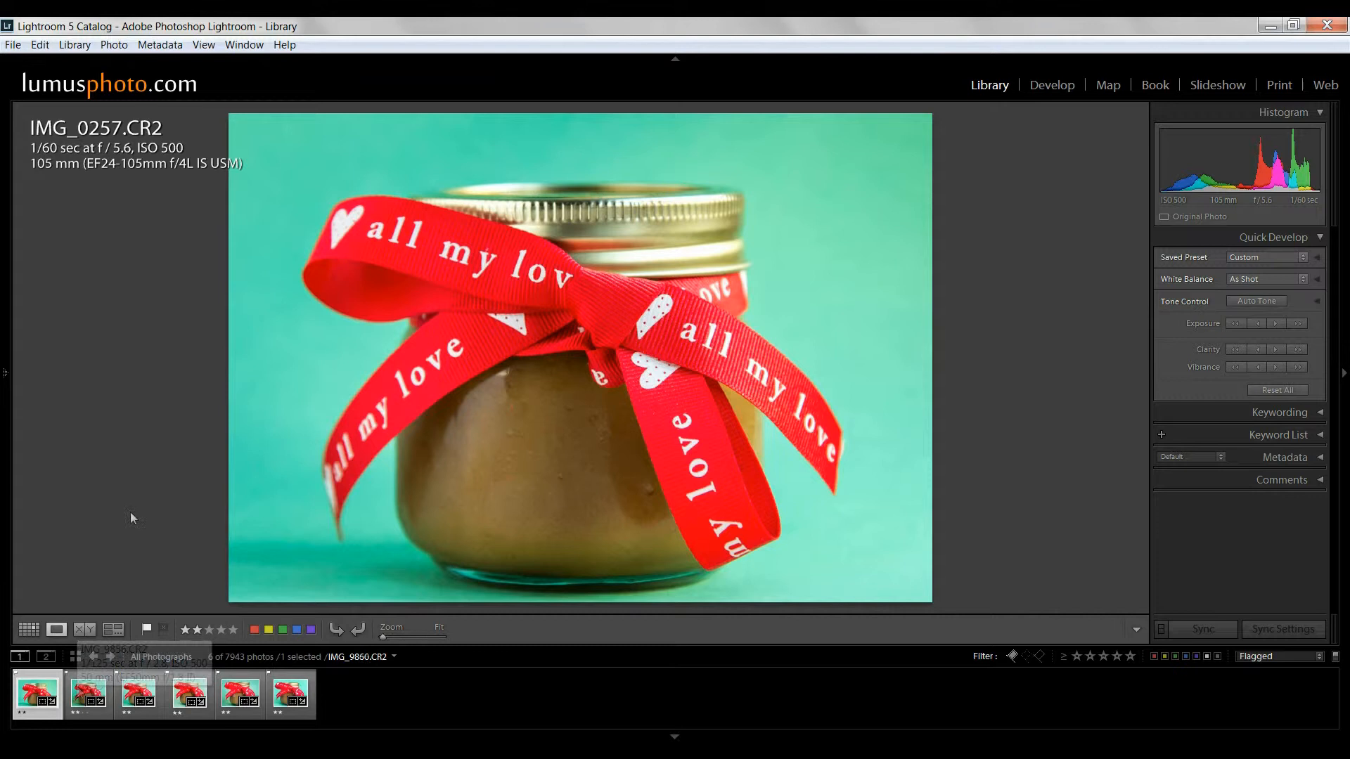
pyautogui.press('Right')
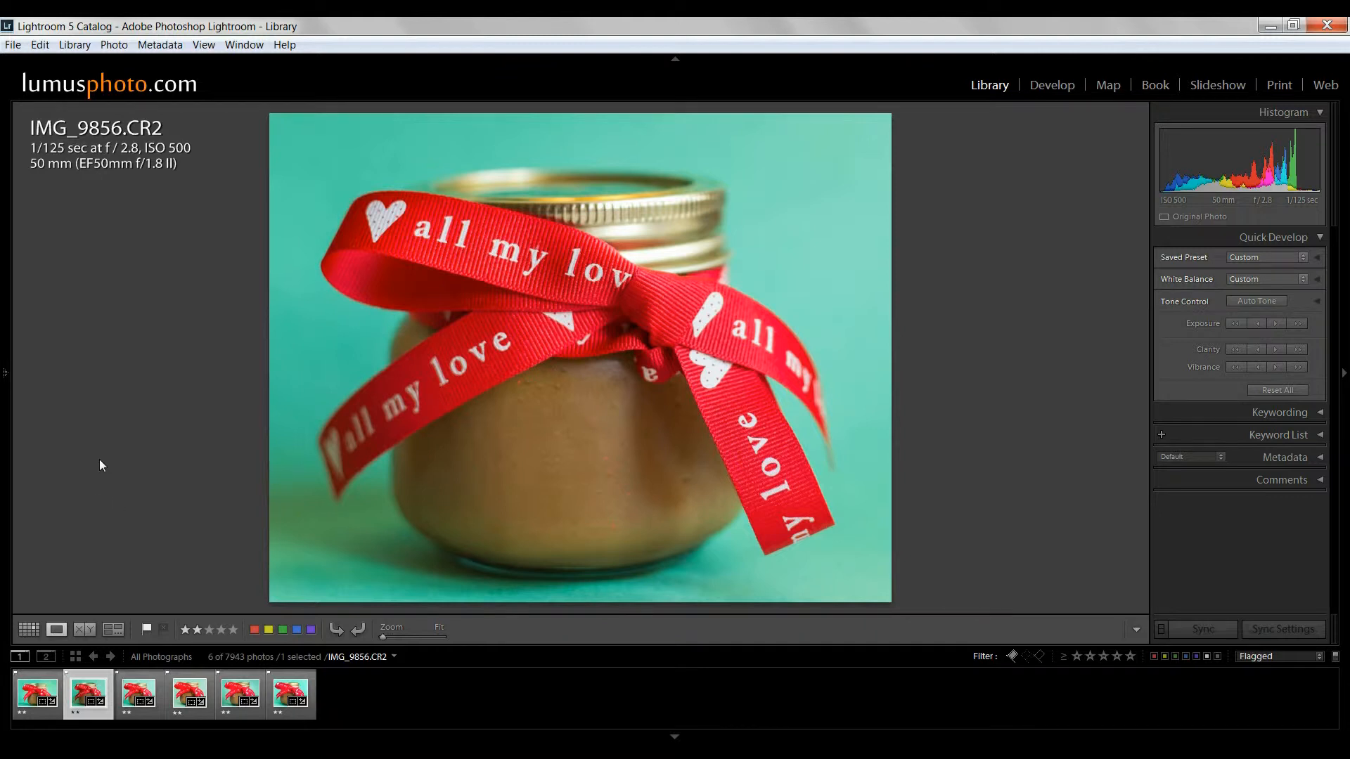
pyautogui.click(131, 695)
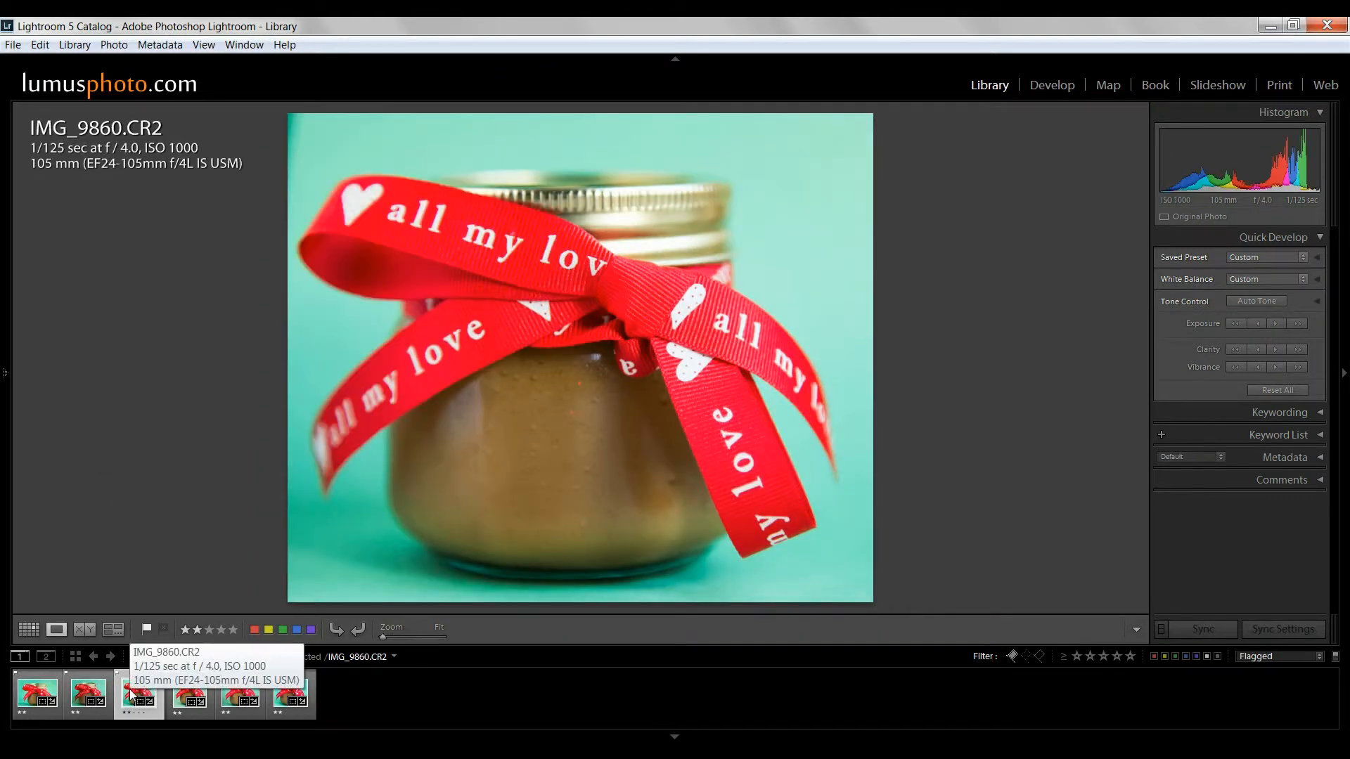
pyautogui.click(179, 696)
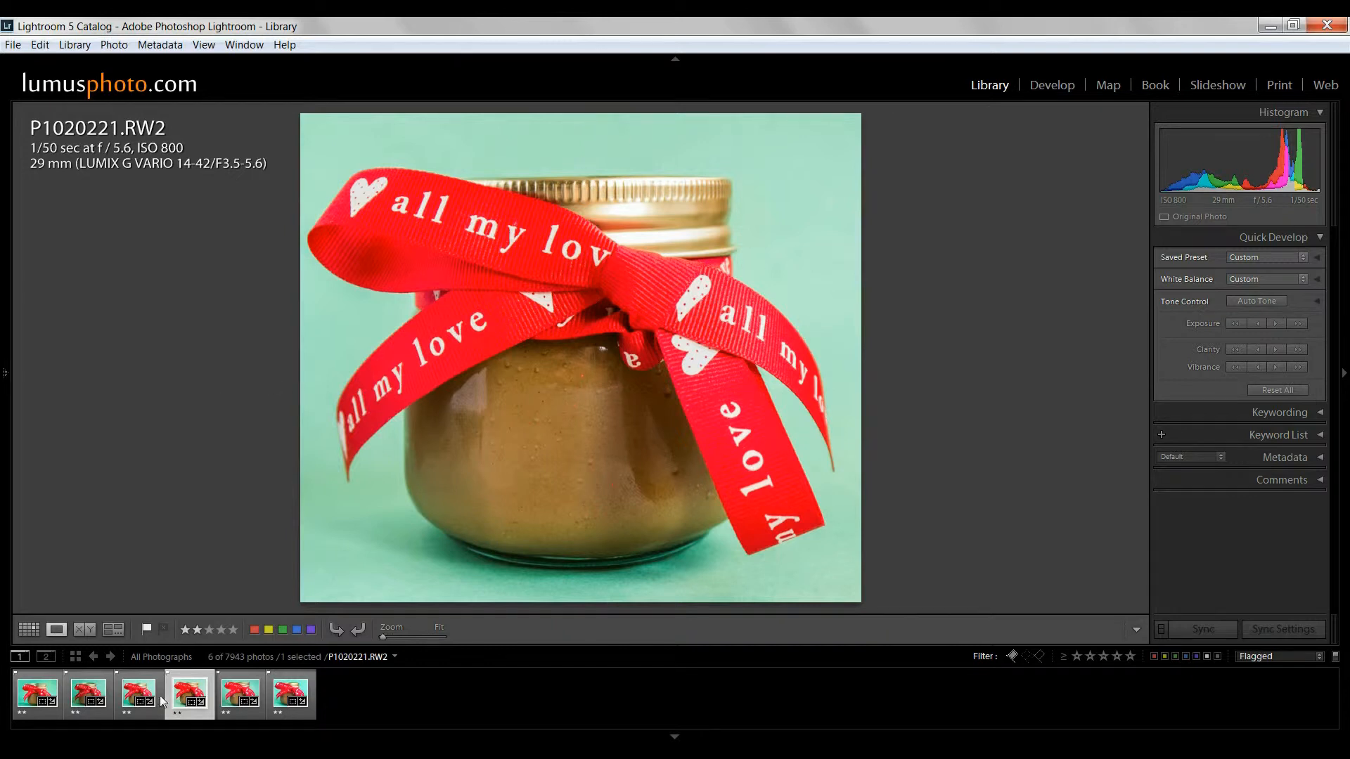
pyautogui.click(232, 702)
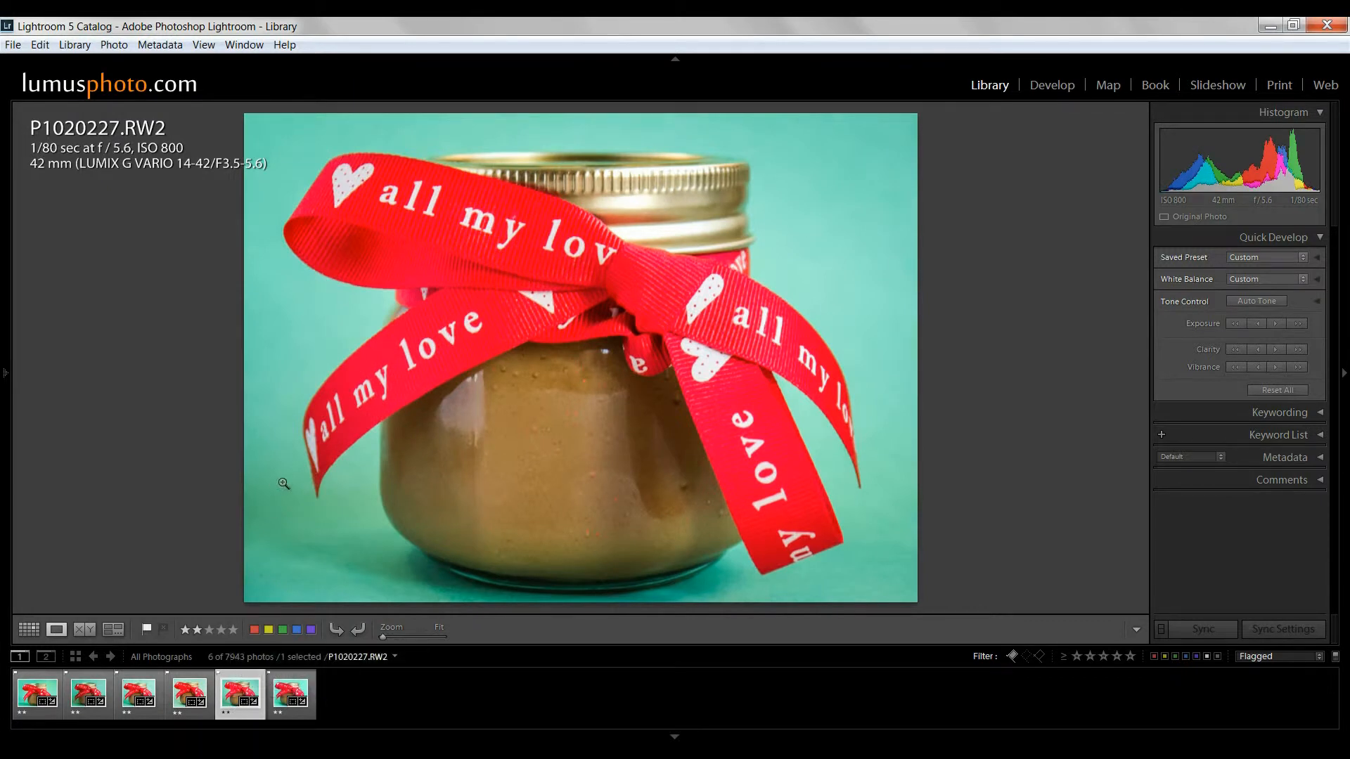
pyautogui.click(280, 694)
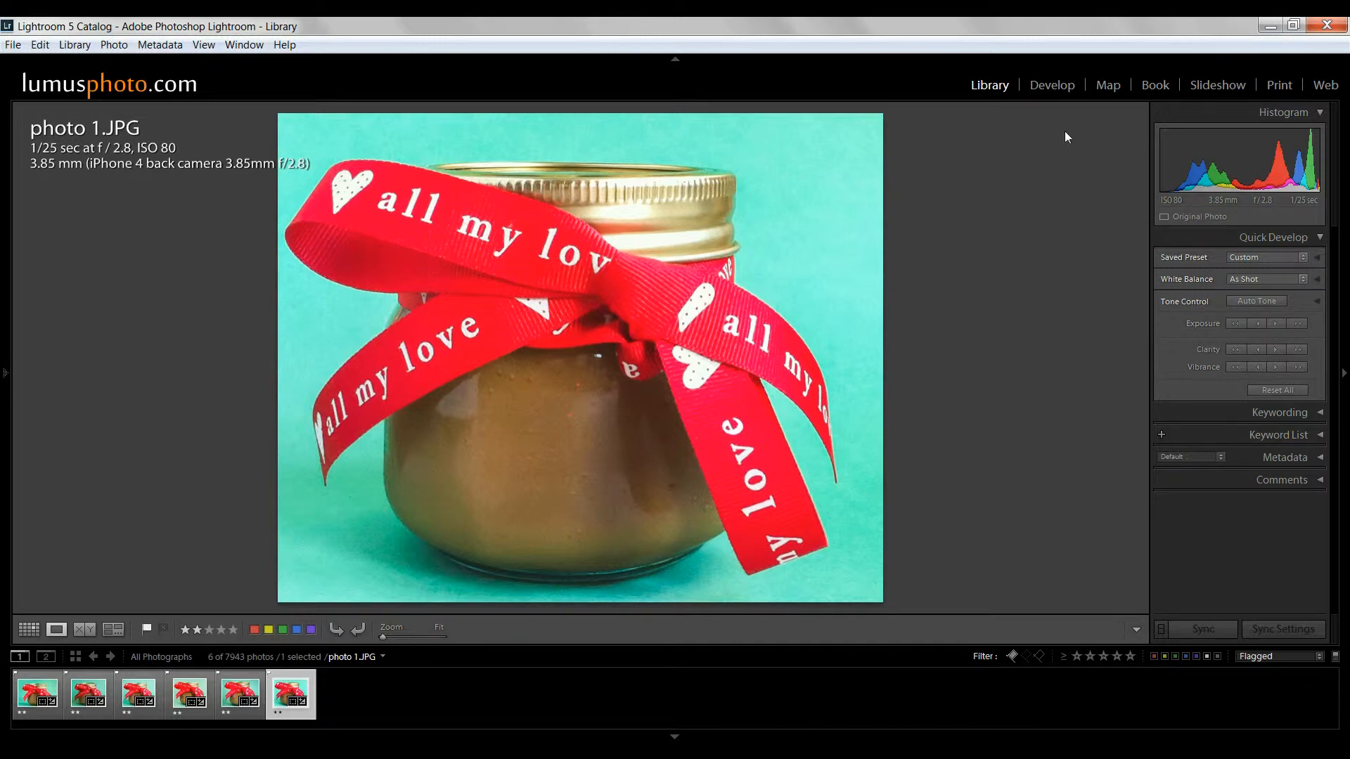
# Open photo 1.JPG in the Develop module, hide the filmstrip, and compare the edited photo with its before version.
pyautogui.click(1052, 88)
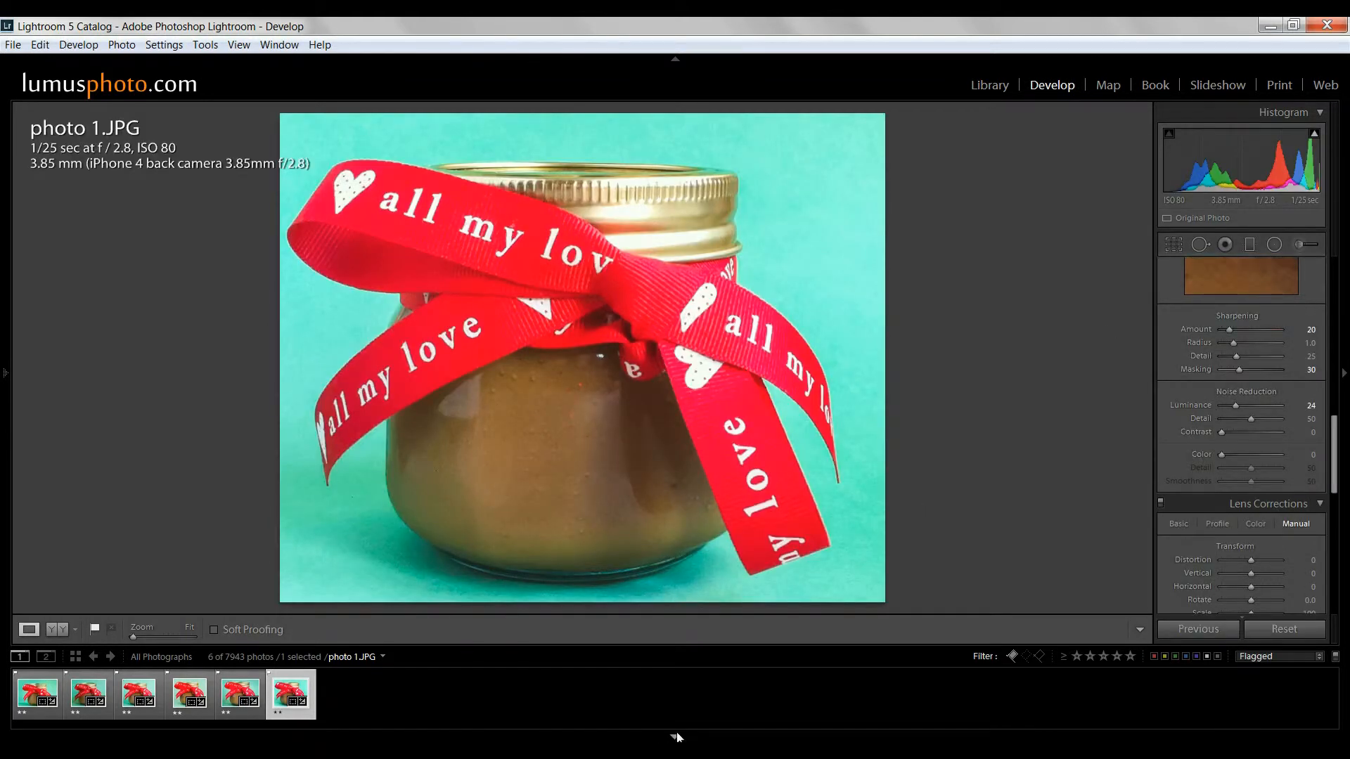
pyautogui.press('F6')
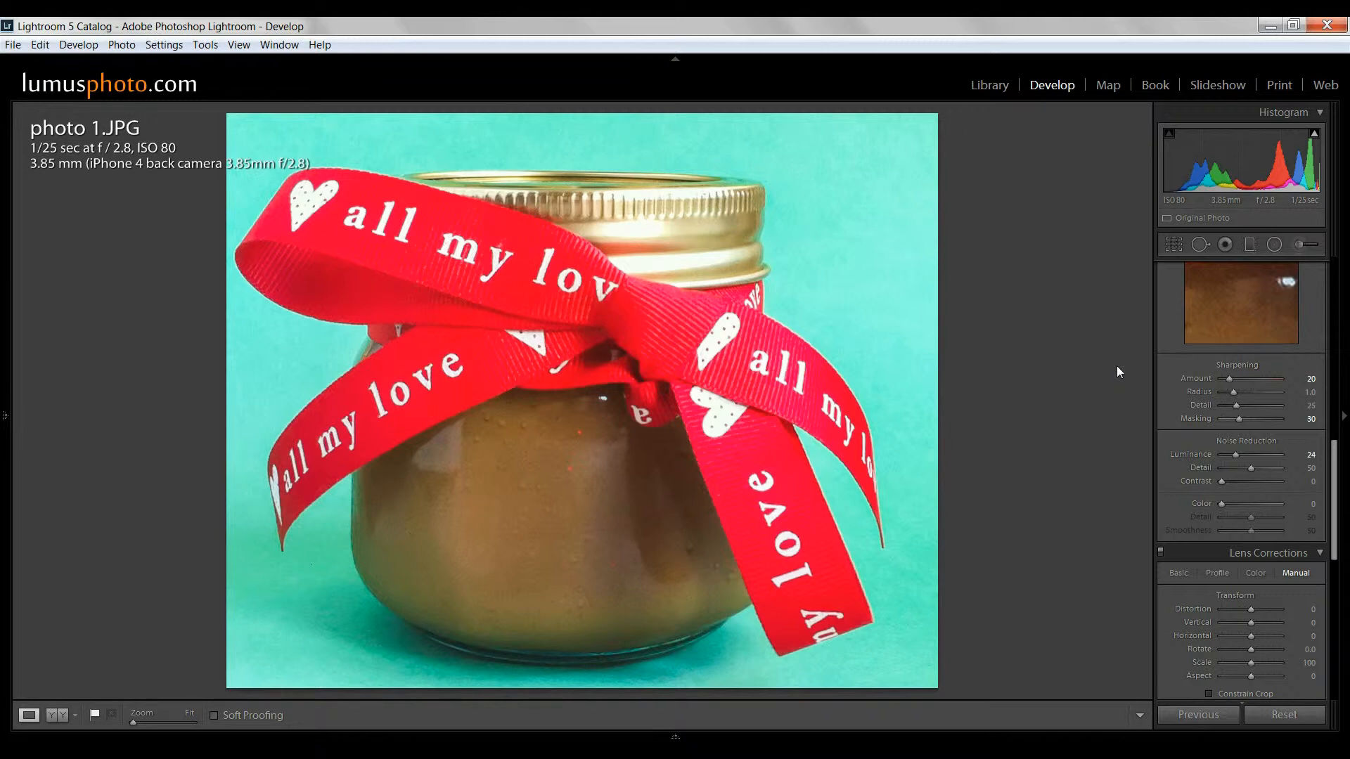
pyautogui.press('\\')
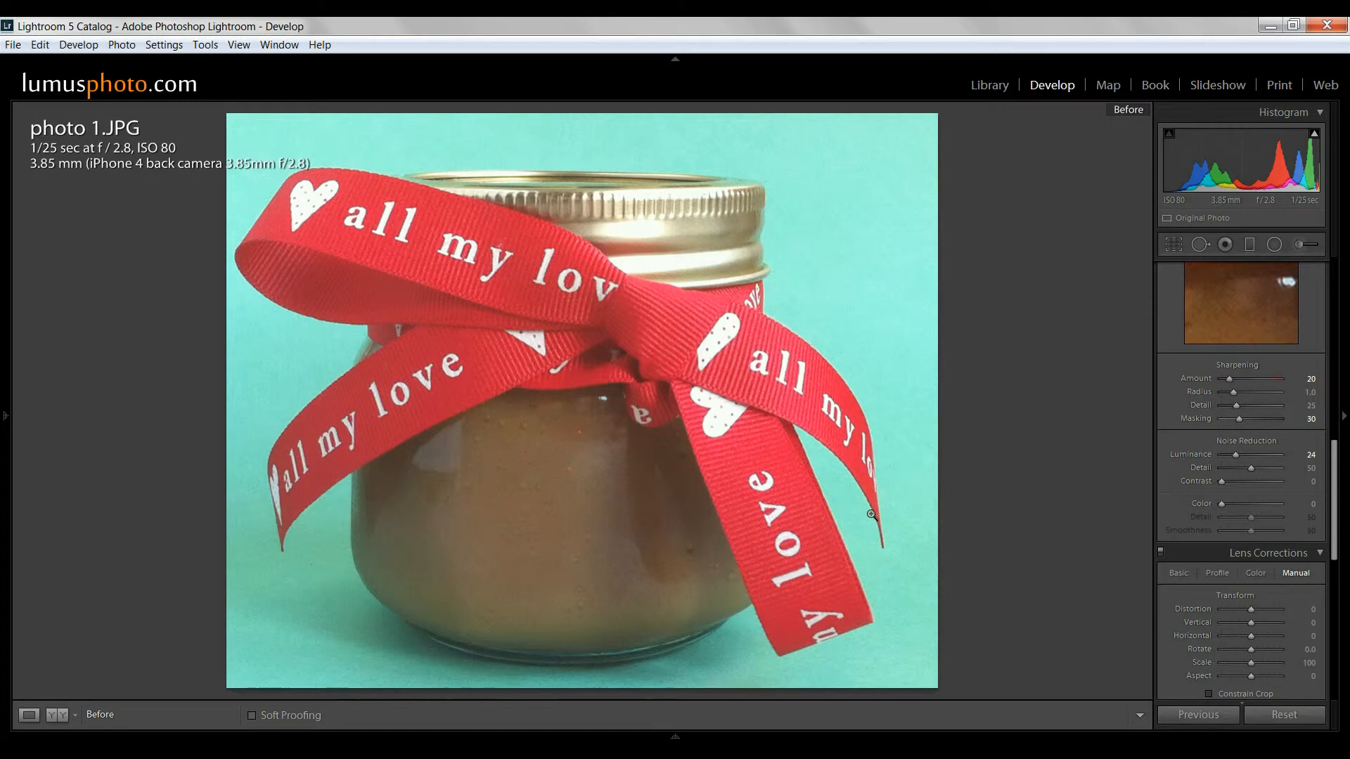
pyautogui.press('\\')
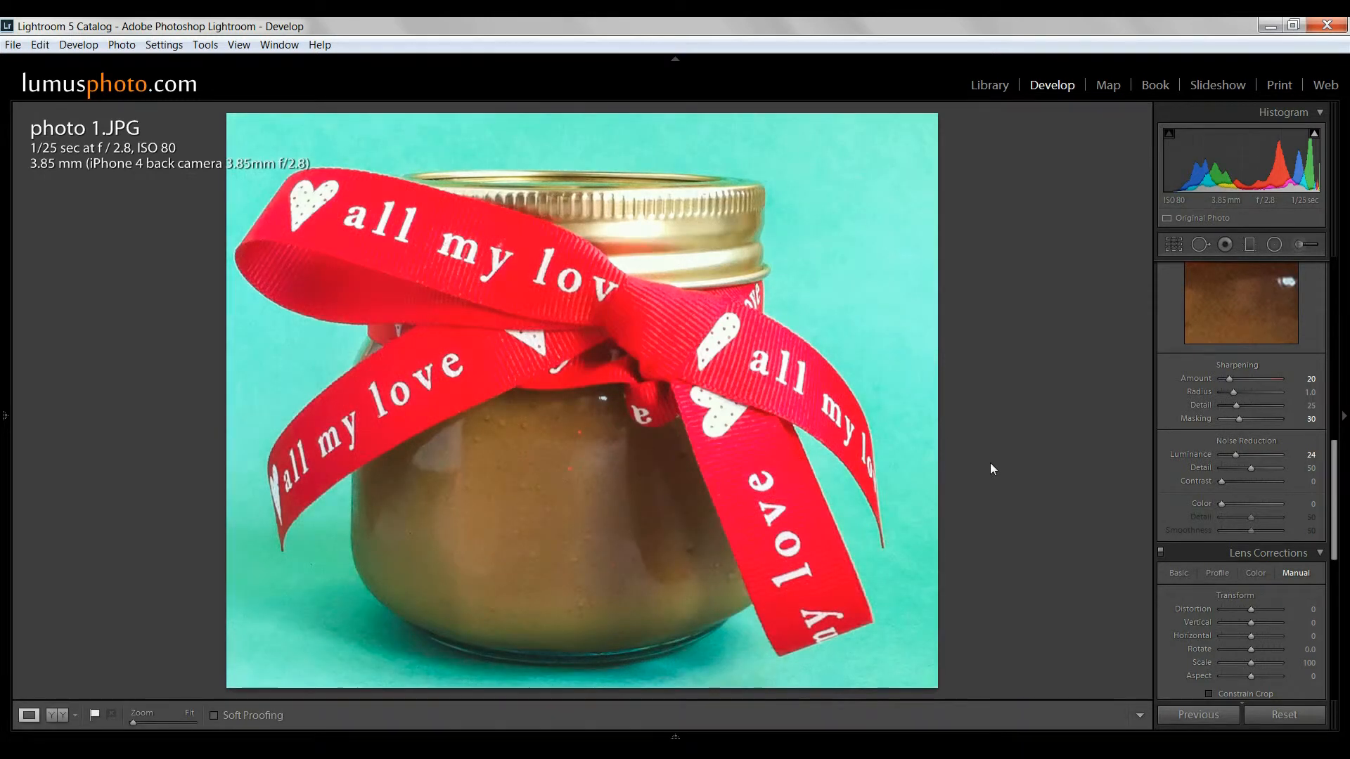
# Reset all of the photo's develop settings and crop it to remove the dark strip beside the backdrop and some space above the jar.
pyautogui.press('shift')
pyautogui.hotkey('ctrl', 'shift', 'r')
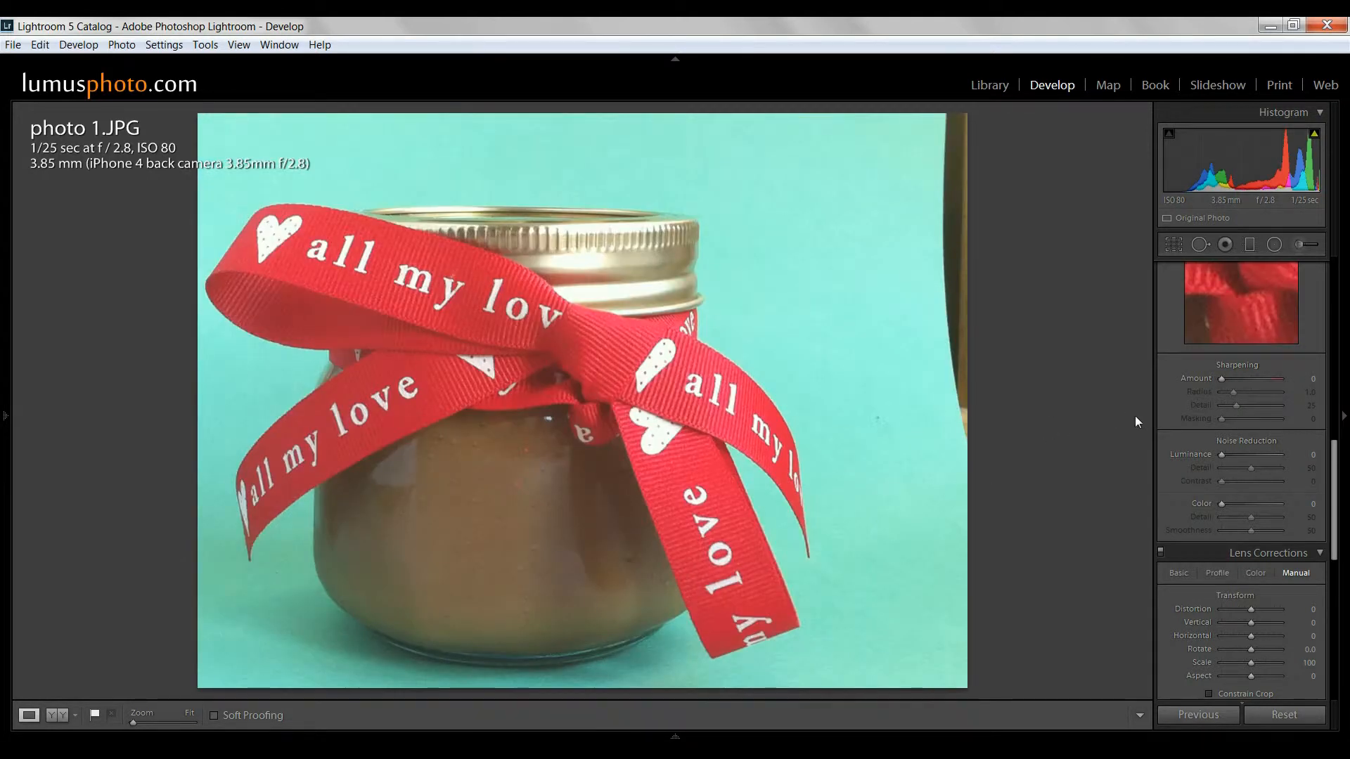
pyautogui.moveTo(1333, 482); pyautogui.dragTo(1342, 295)
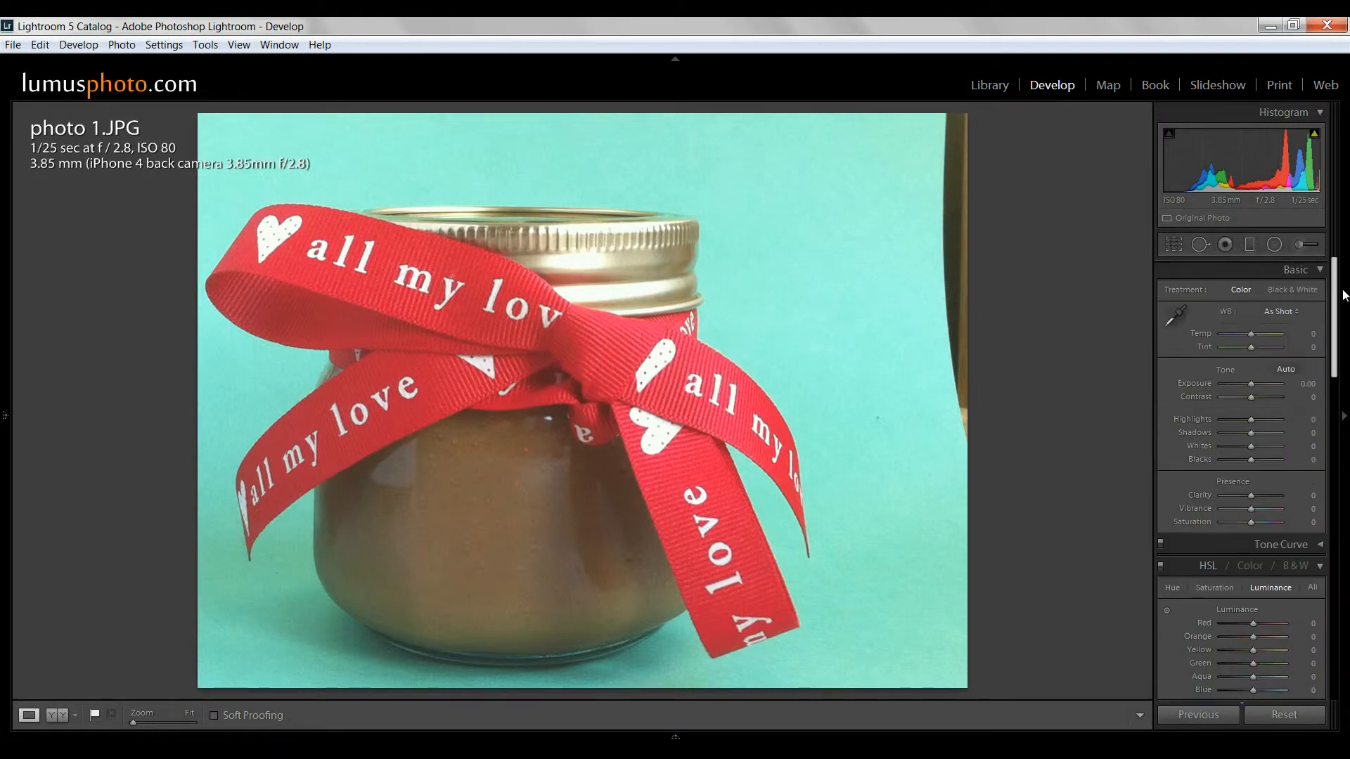
pyautogui.click(1173, 245)
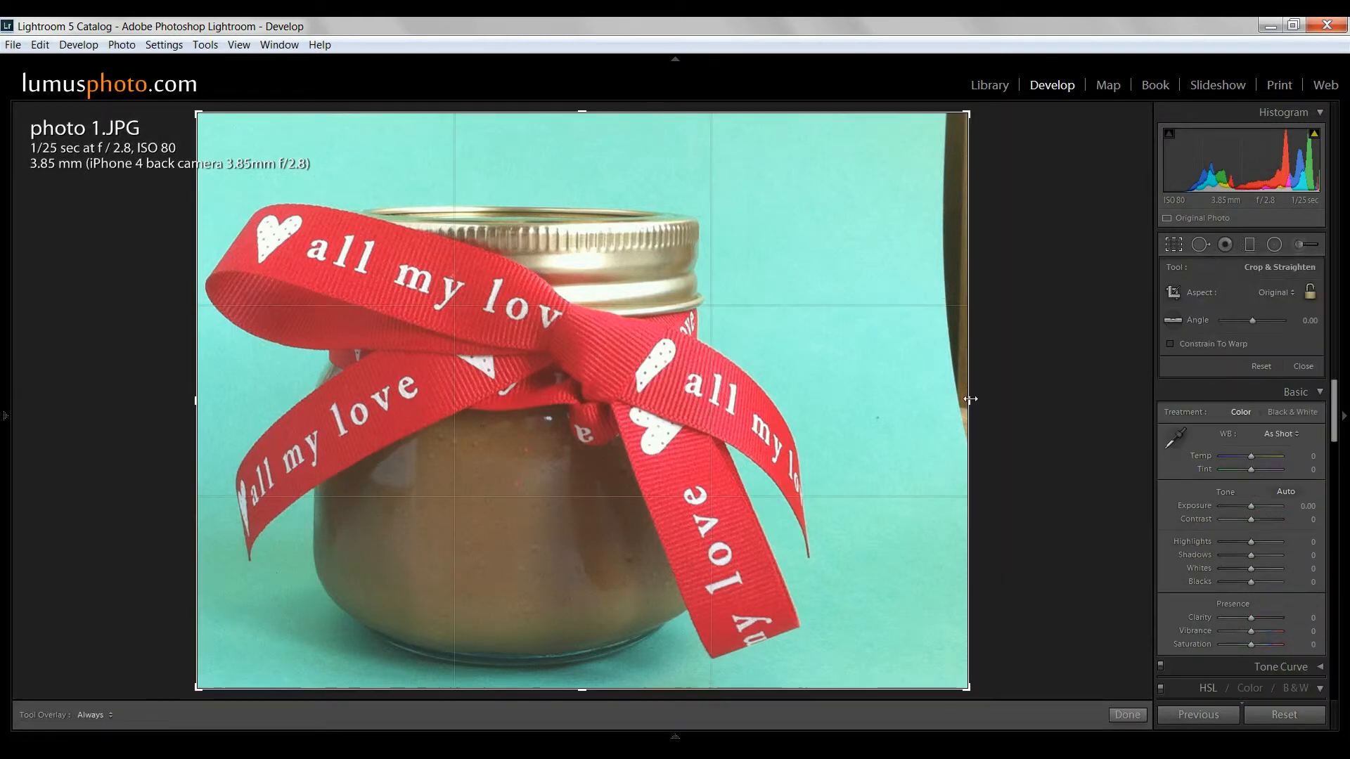
pyautogui.moveTo(967, 400); pyautogui.dragTo(908, 395)
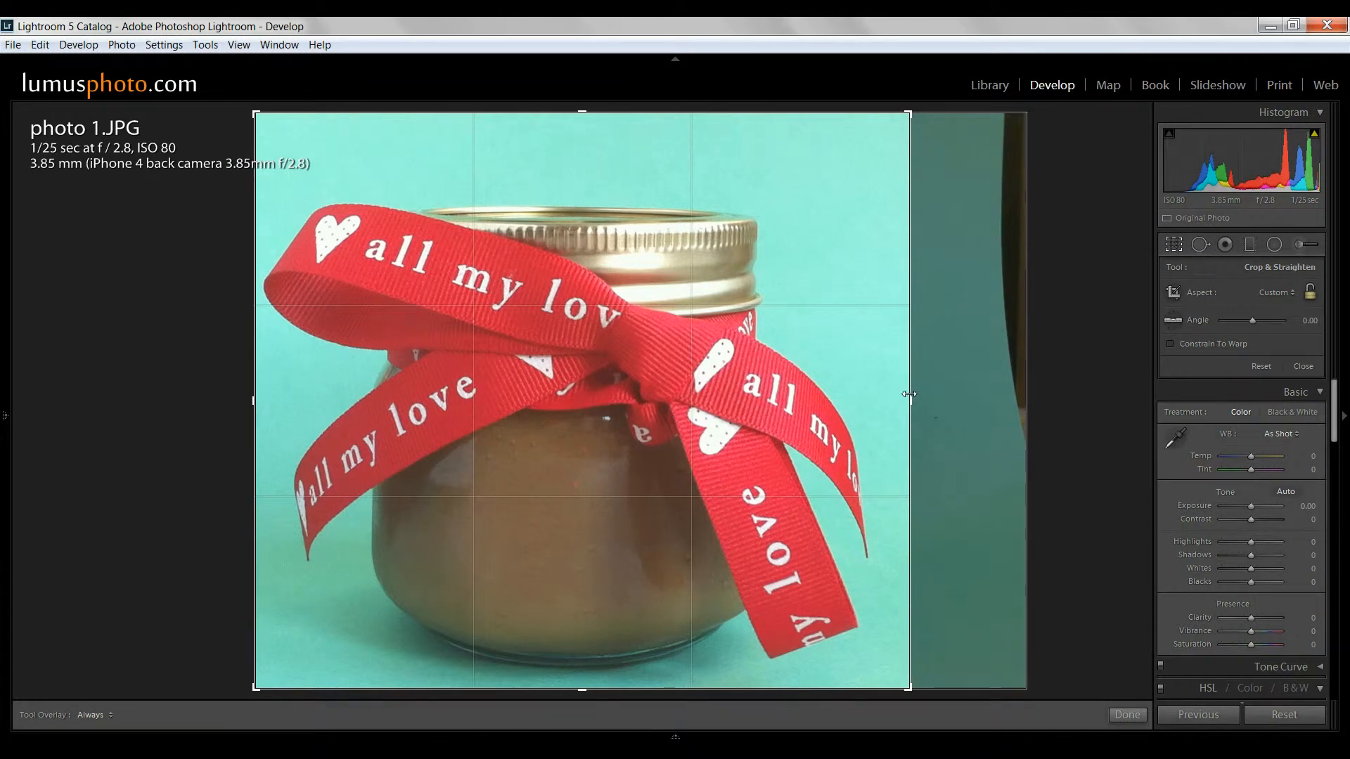
pyautogui.moveTo(591, 112); pyautogui.dragTo(594, 139)
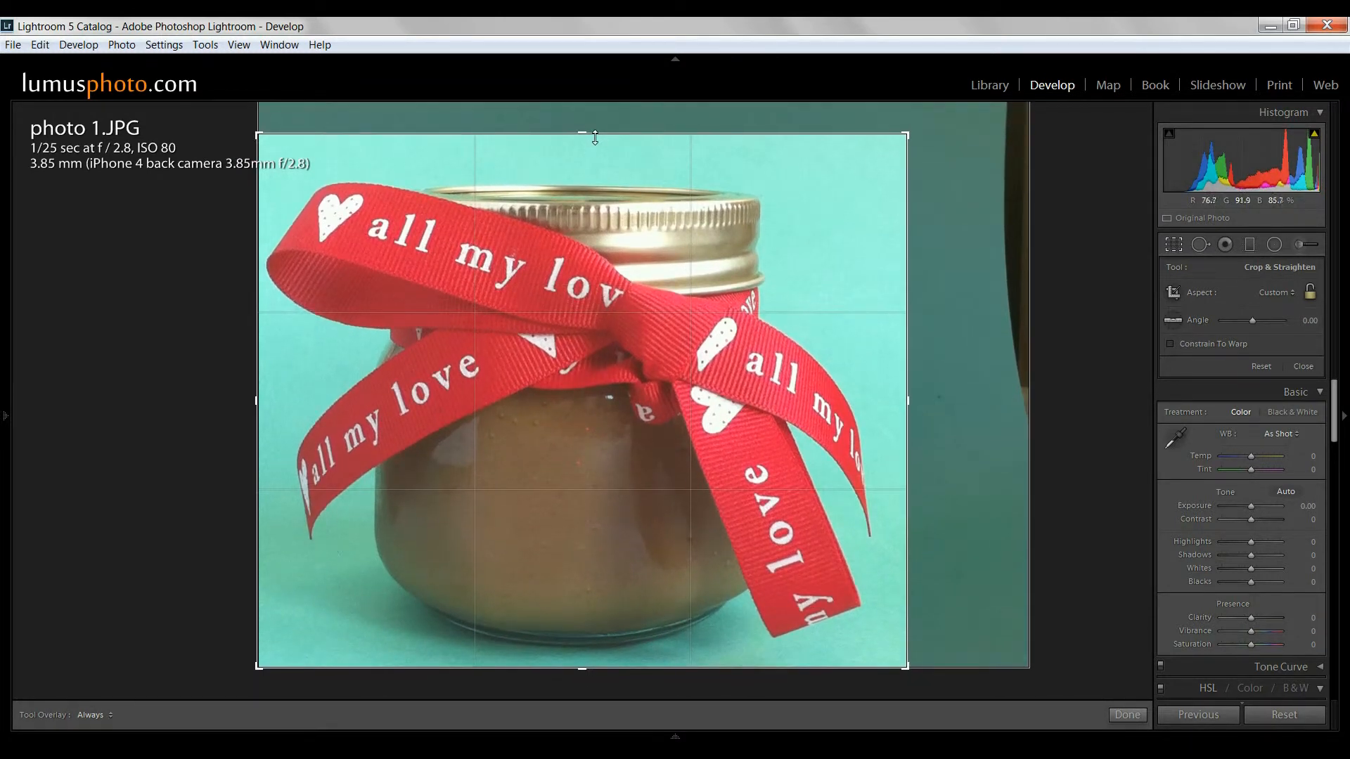
pyautogui.click(1130, 718)
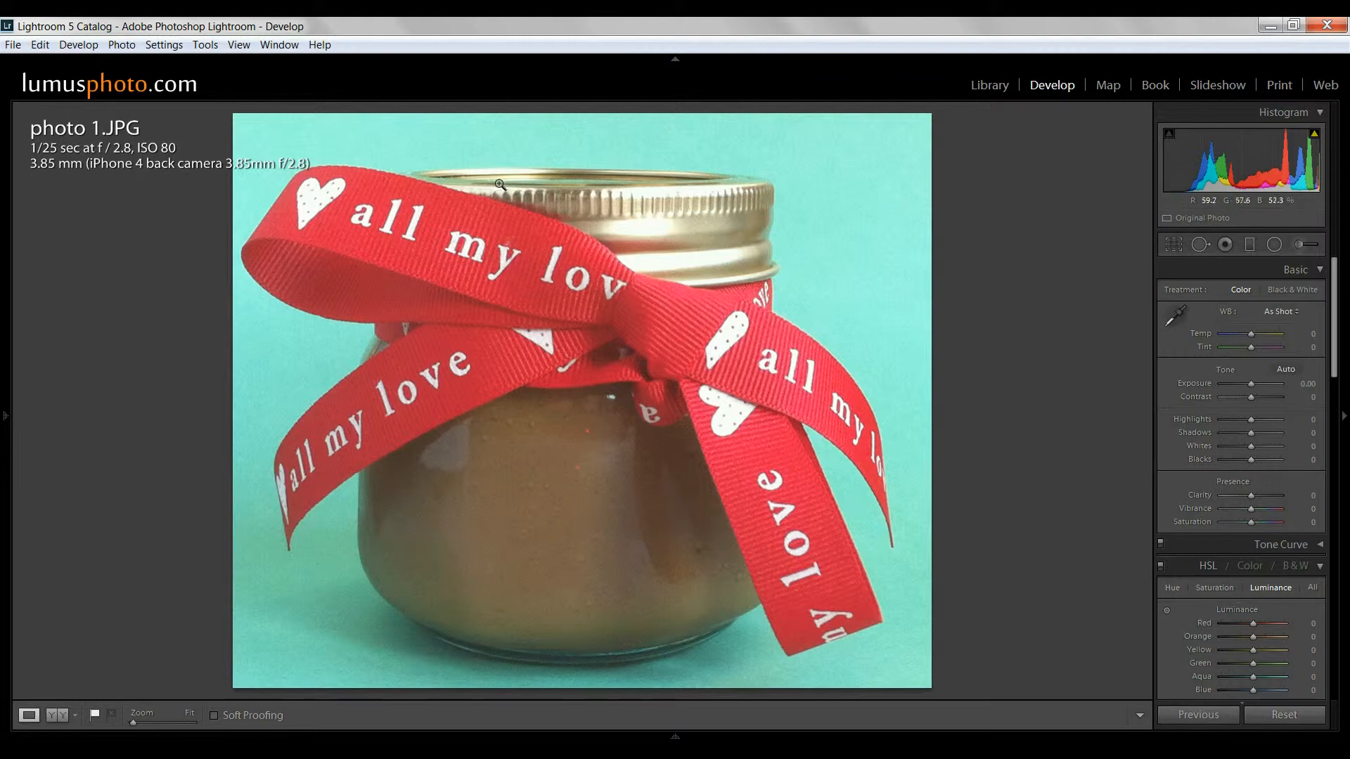
# Set the photo's Contrast to +57, Highlights to −100 and Shadows to +10 in the Basic adjustments.
pyautogui.click(368, 126)
pyautogui.moveTo(455, 280); pyautogui.dragTo(451, 404)
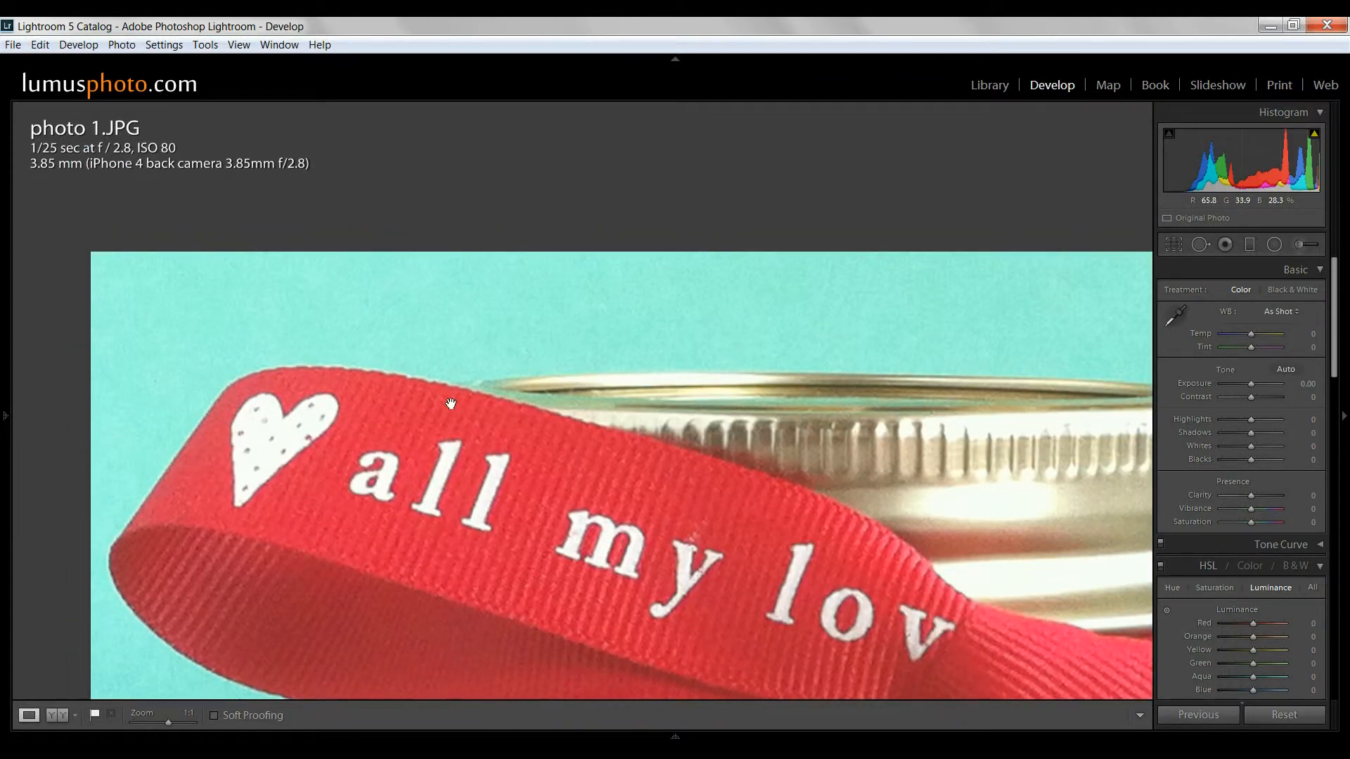
pyautogui.click(459, 382)
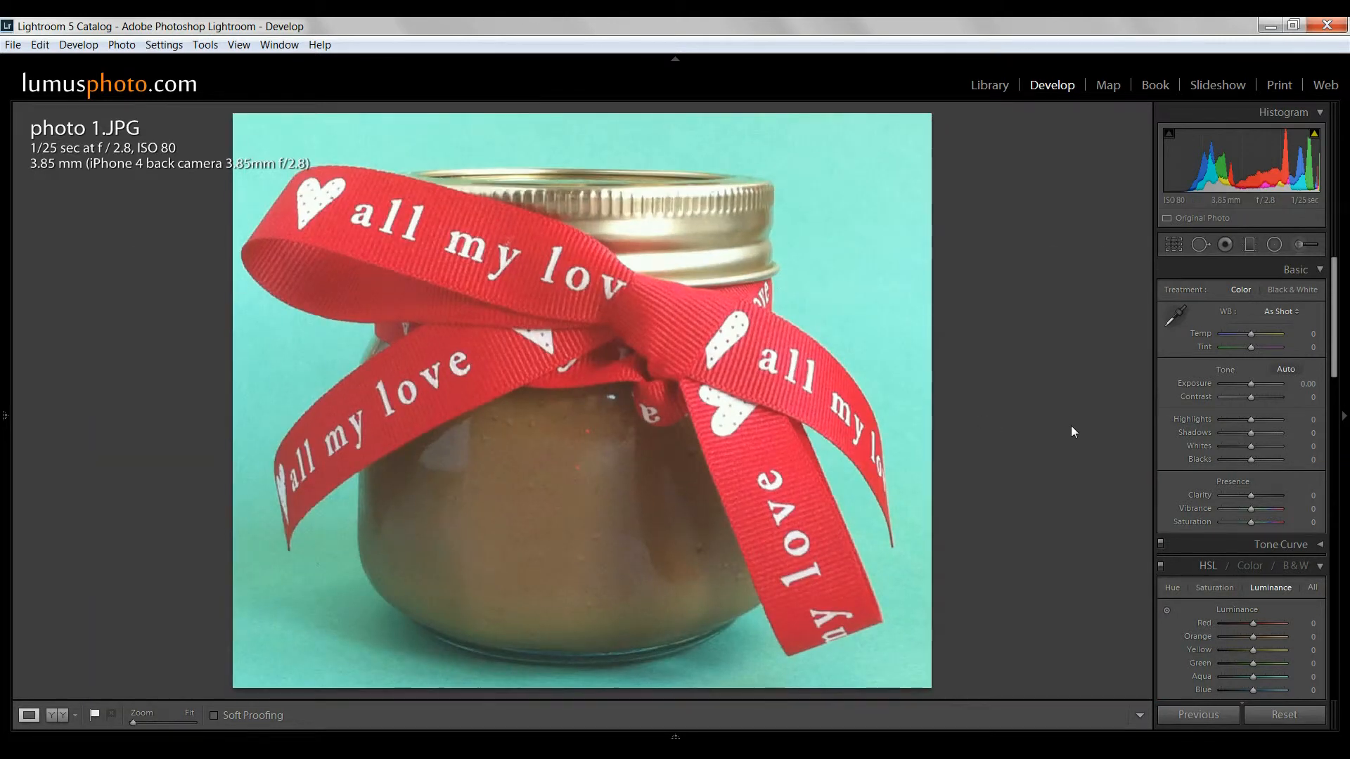
pyautogui.moveTo(1250, 401)
pyautogui.mouseDown()
pyautogui.moveTo(1268, 402)
pyautogui.moveTo(1212, 427)
pyautogui.moveTo(1253, 437)
pyautogui.mouseUp()
# Paint an Adjustment Brush mask over the brown contents of the jar with Temp 10 and Exposure 0.19.
pyautogui.click(1298, 247)
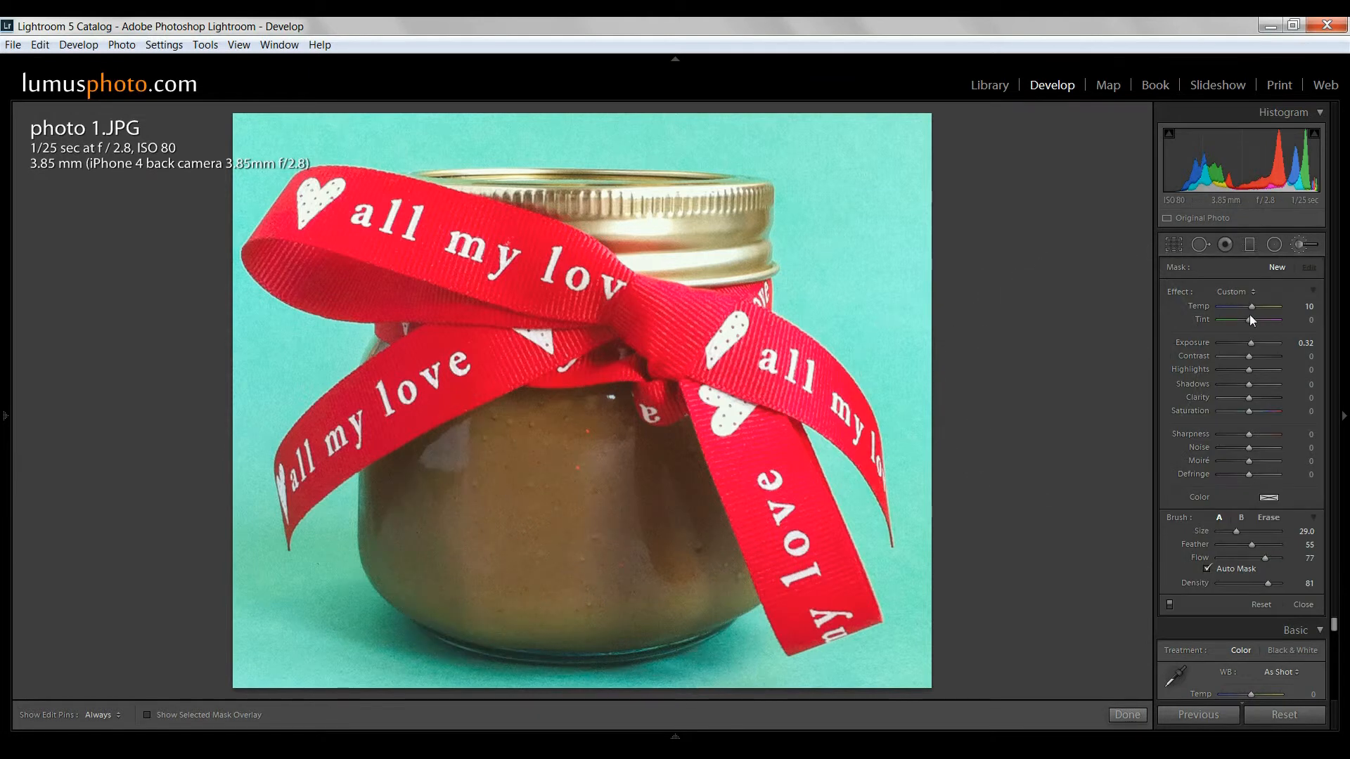
pyautogui.doubleClick(1169, 291)
pyautogui.moveTo(1250, 344); pyautogui.dragTo(1250, 344)
pyautogui.press('h')
pyautogui.press('h')
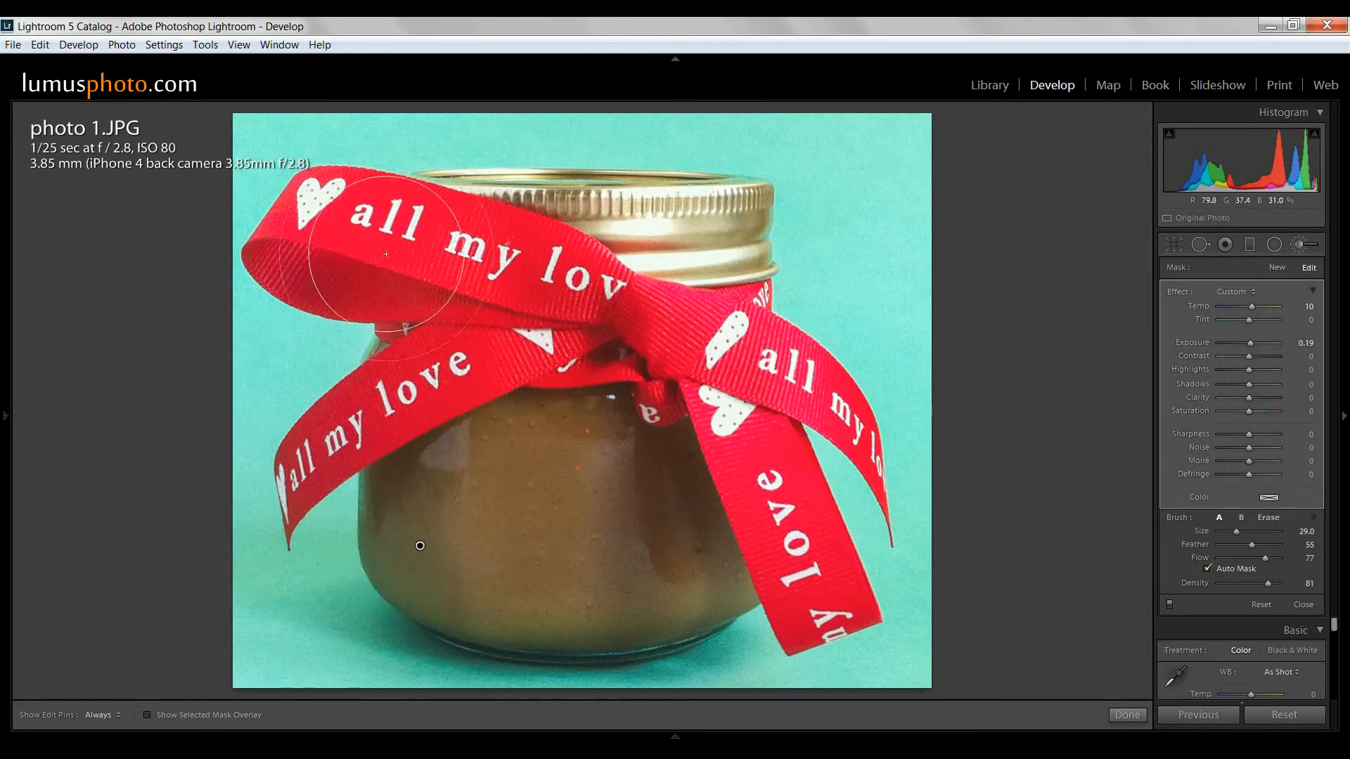
# Hide and reshow the edit pin, and compare the jar with and without the brush adjustment.
pyautogui.press('h')
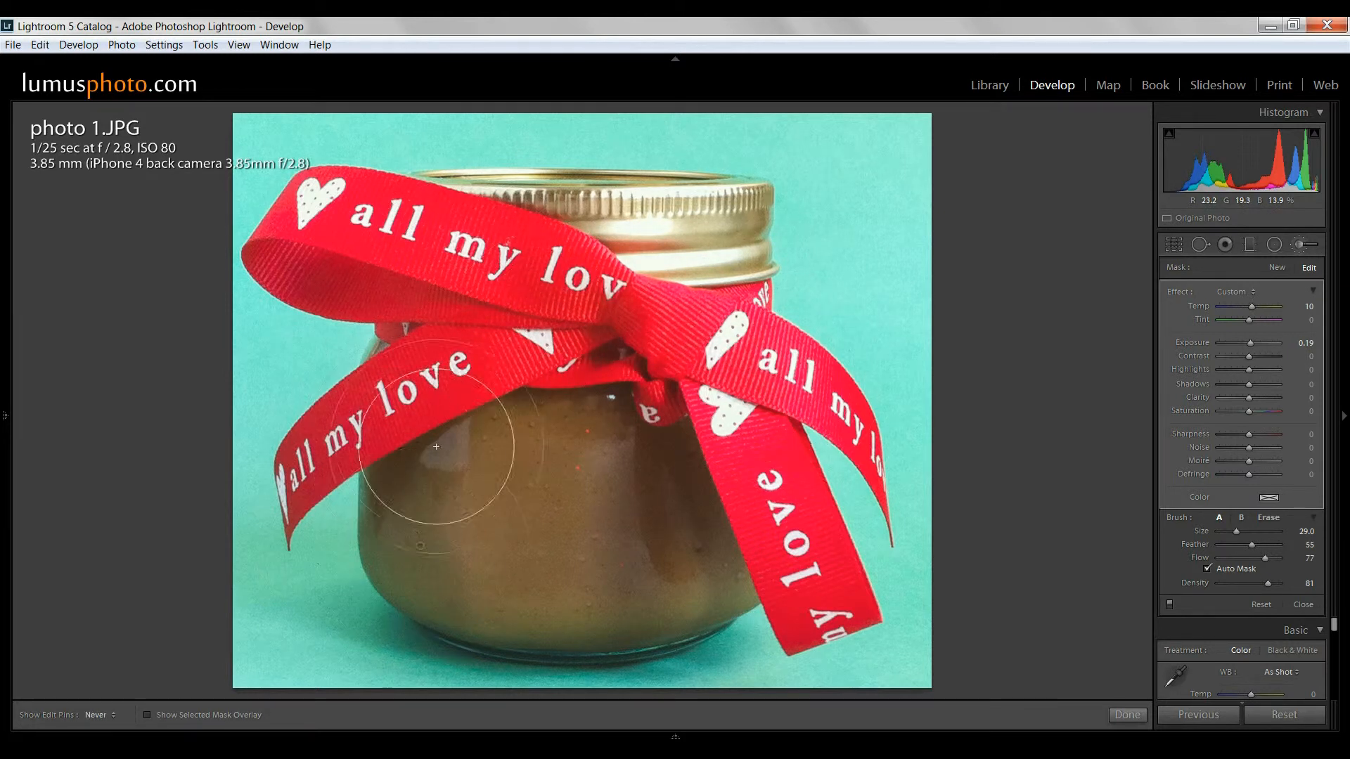
pyautogui.press('h')
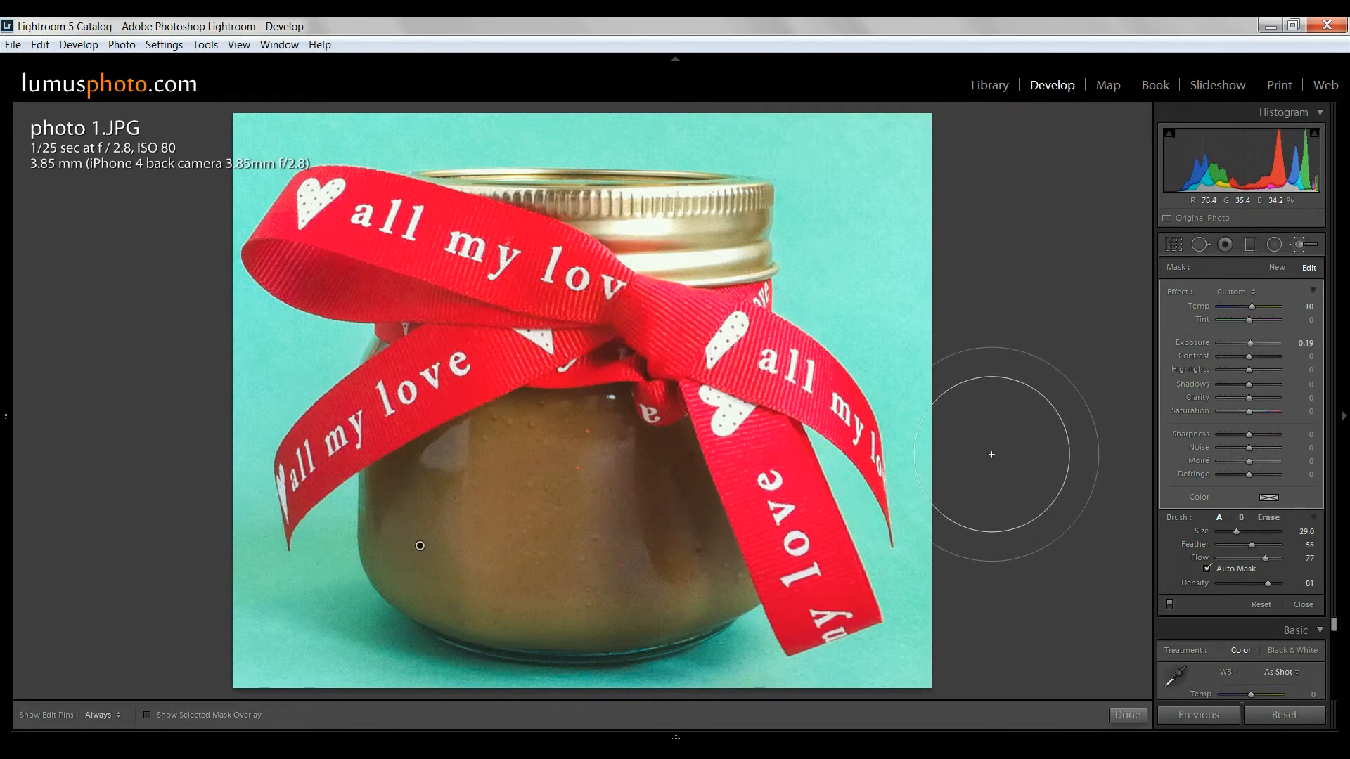
pyautogui.click(1169, 603)
pyautogui.click(1169, 603)
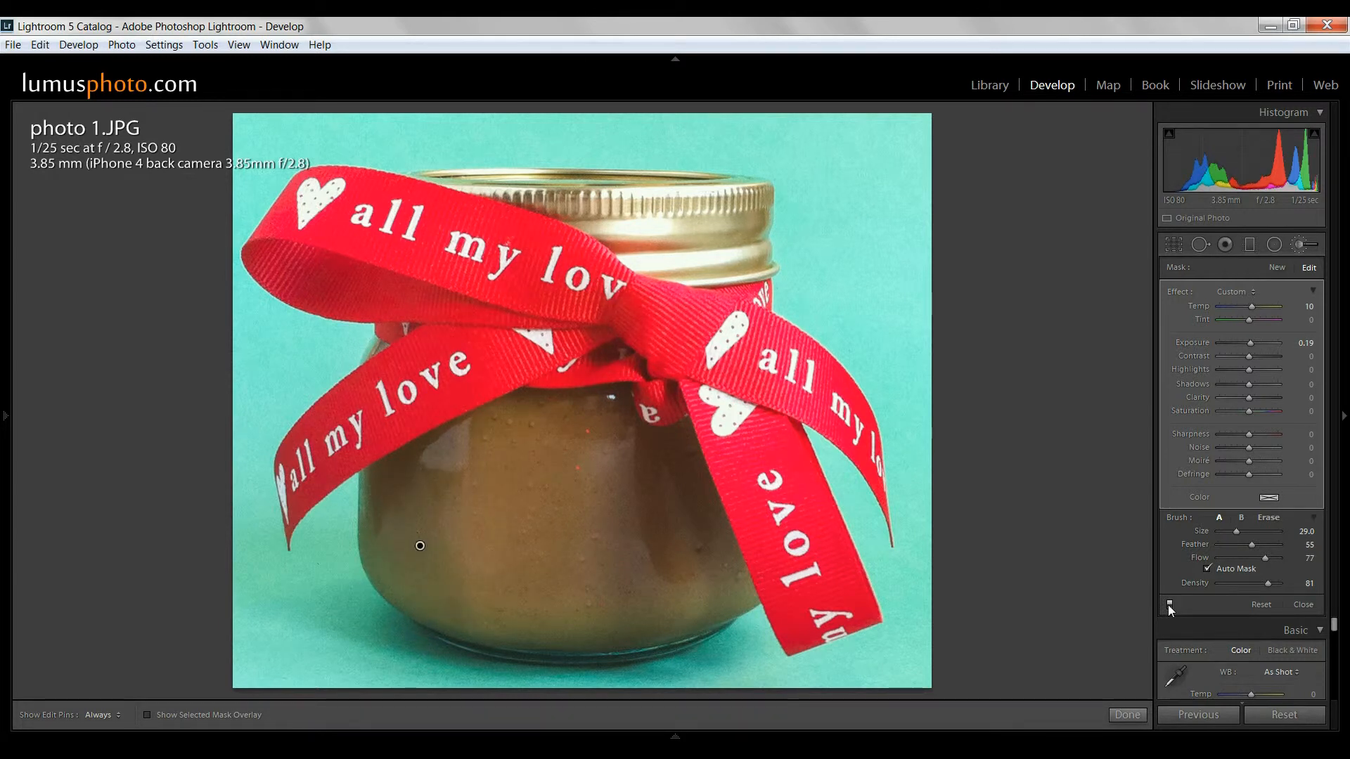
# Refine the jar's brush adjustment to Temp 12, Contrast 7 and Shadows 19, compare it off and on, and finish brushing.
pyautogui.moveTo(1253, 311); pyautogui.dragTo(1258, 311)
pyautogui.moveTo(1254, 360); pyautogui.dragTo(1251, 360)
pyautogui.moveTo(1254, 387); pyautogui.dragTo(1252, 387)
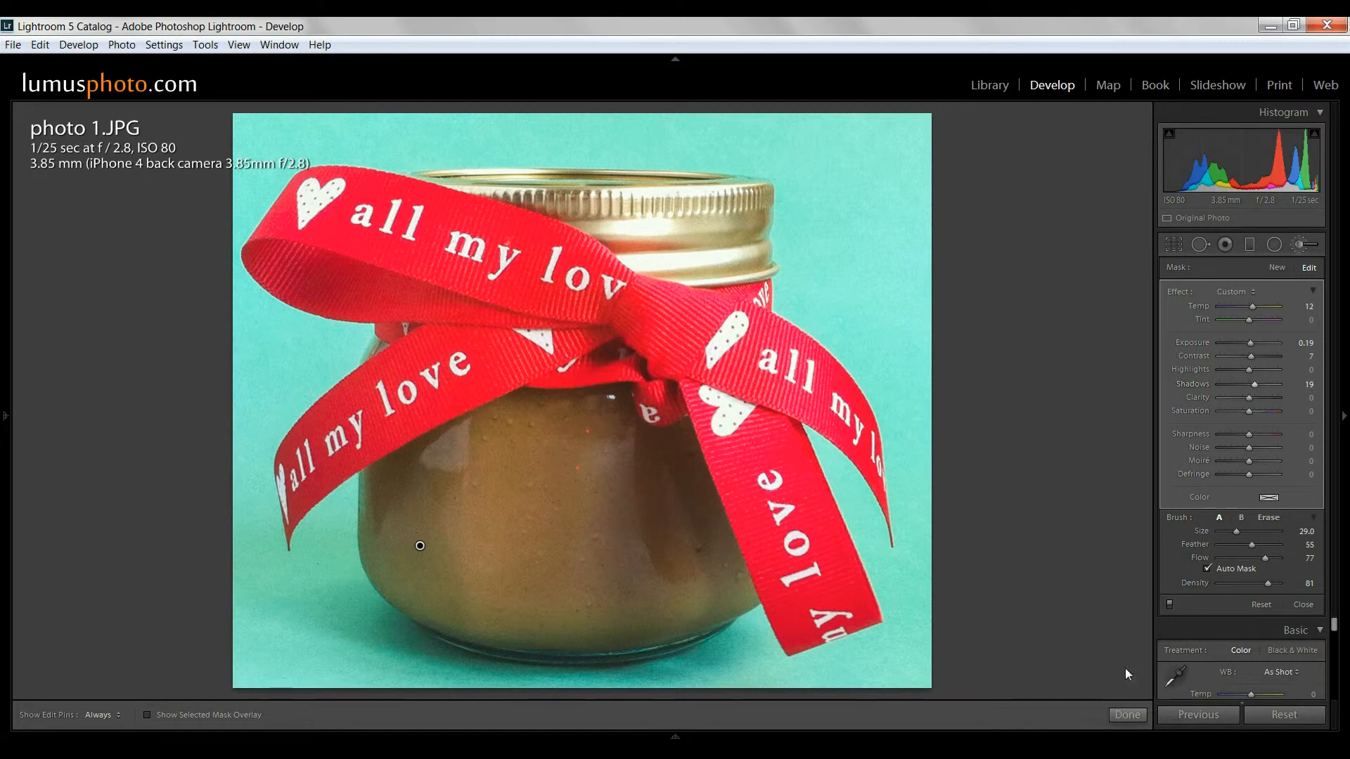
pyautogui.click(1169, 605)
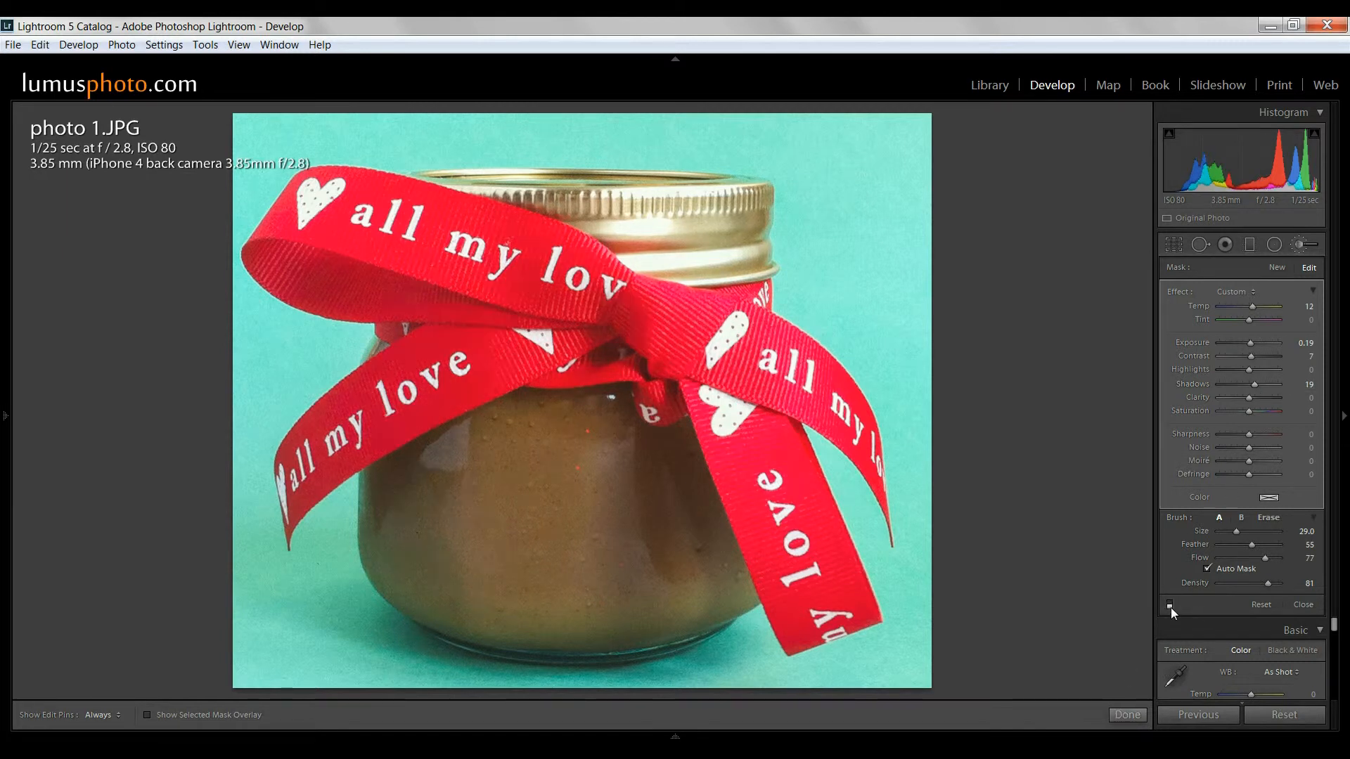
pyautogui.click(1169, 605)
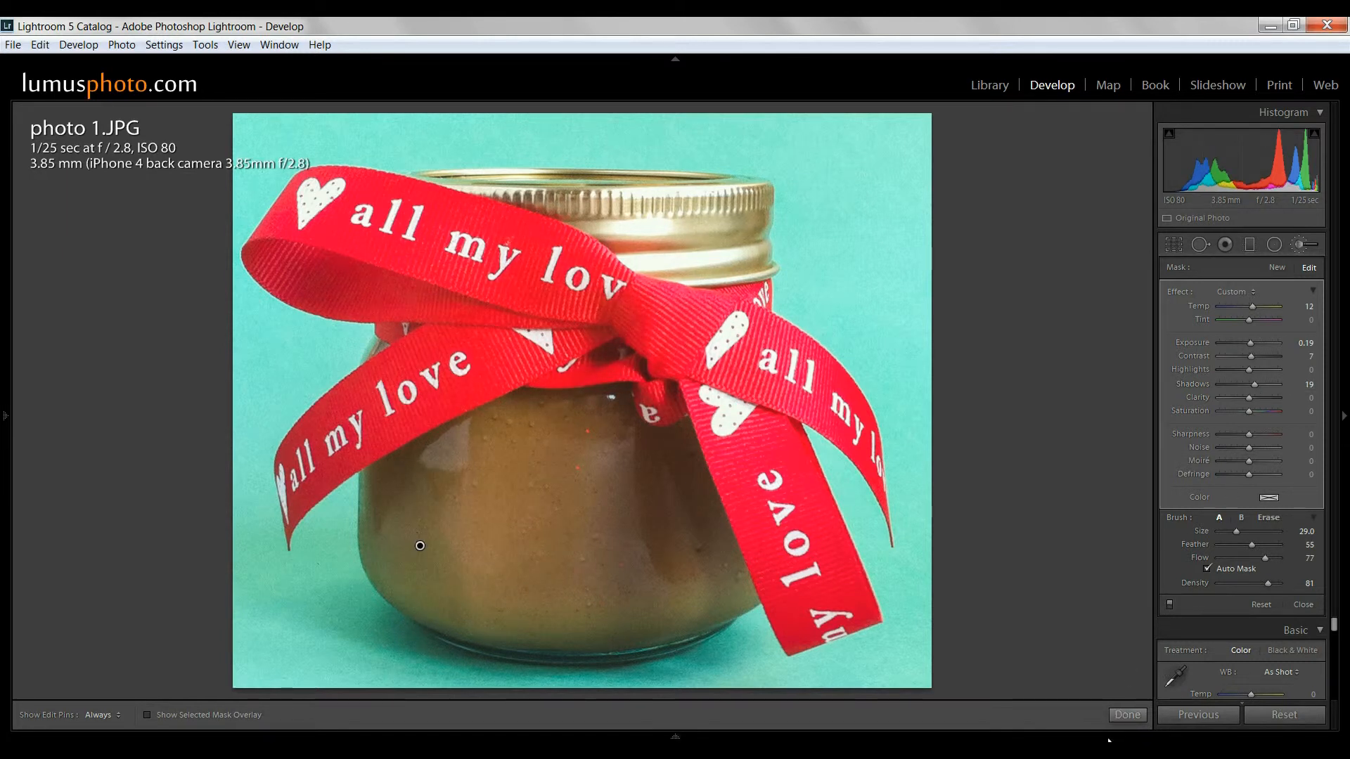
pyautogui.click(1127, 715)
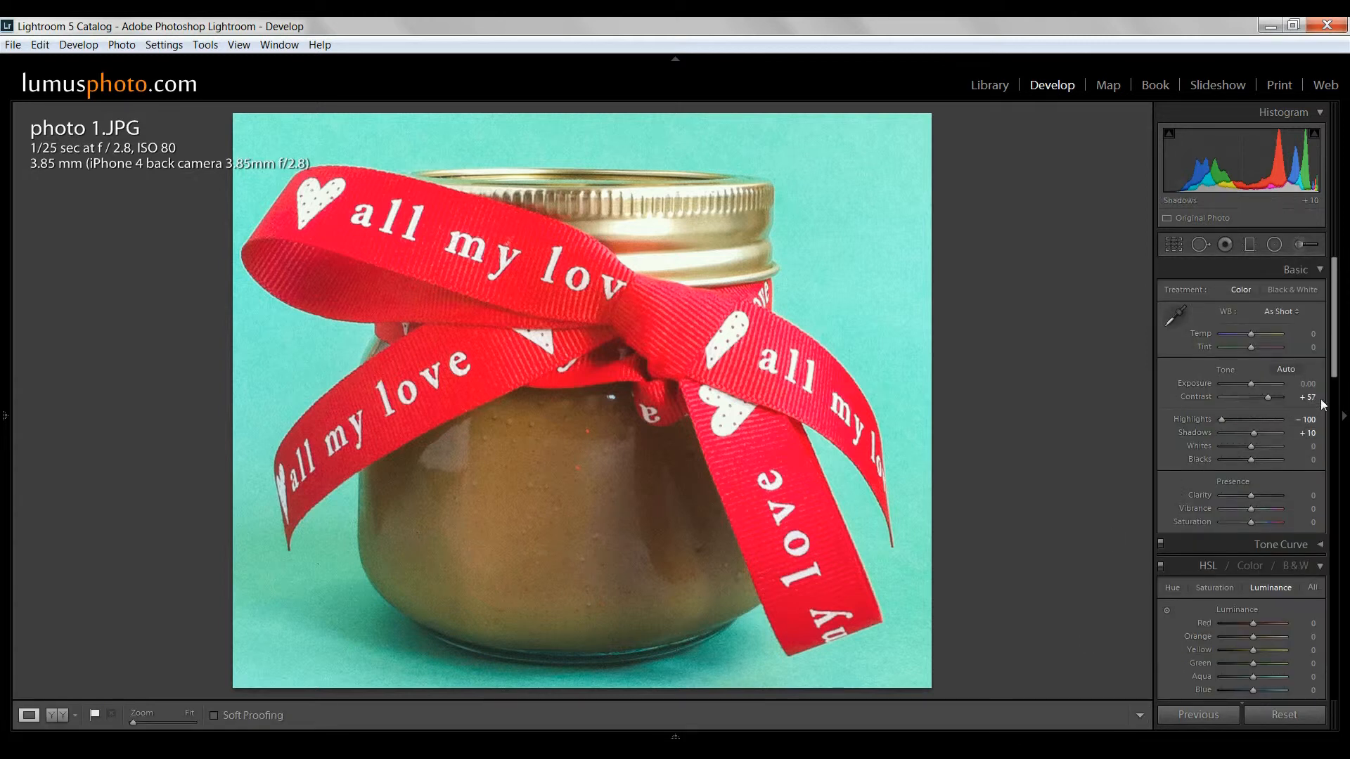
# Set the photo's Whites to +33 and Vibrance to +7, returning Clarity to 0.
pyautogui.moveTo(1252, 452); pyautogui.dragTo(1260, 453)
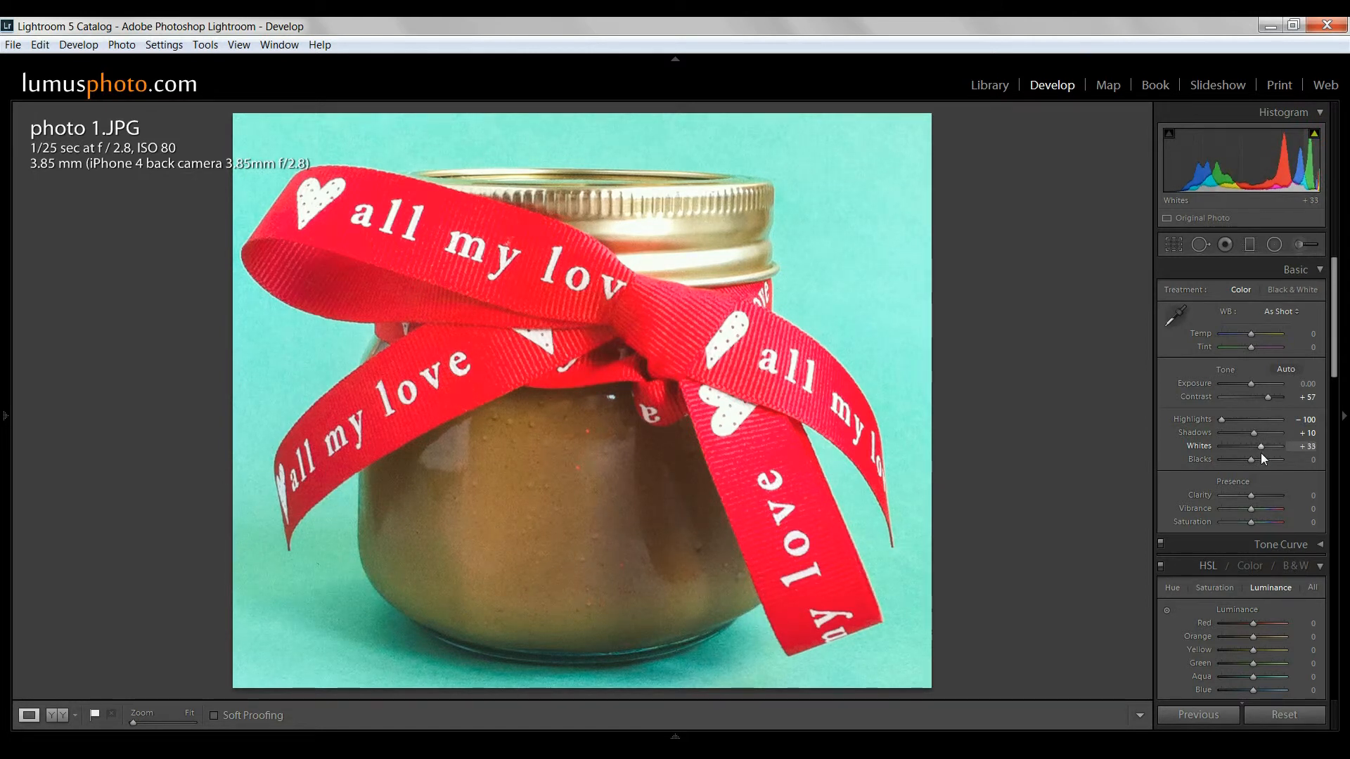
pyautogui.scroll(-3, 1330, 374)
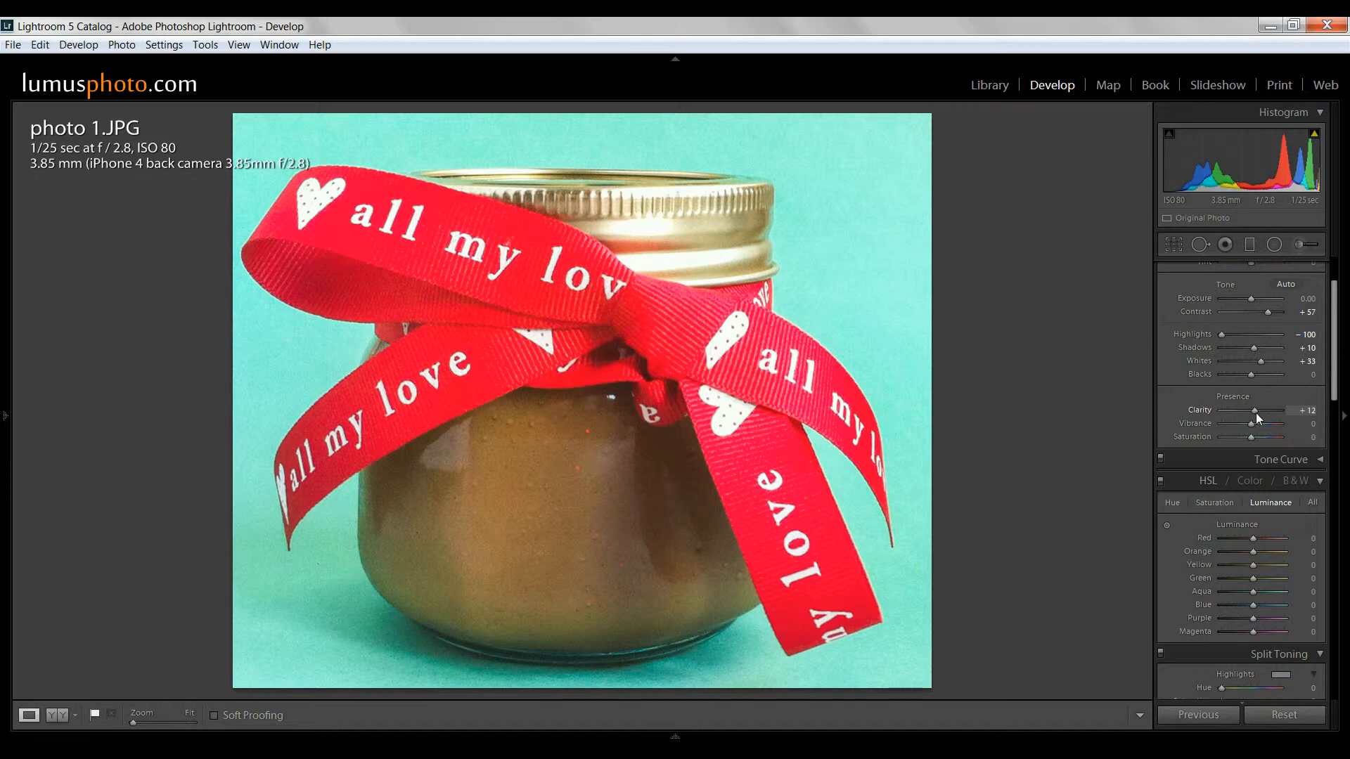
pyautogui.moveTo(1255, 412); pyautogui.dragTo(1254, 412)
pyautogui.doubleClick(1251, 411)
pyautogui.moveTo(1259, 430); pyautogui.dragTo(1254, 429)
# In the HSL adjustments, set the Orange saturation to +18 and Yellow saturation to +11, and adjust the Green saturation.
pyautogui.moveTo(1334, 383); pyautogui.dragTo(1334, 436)
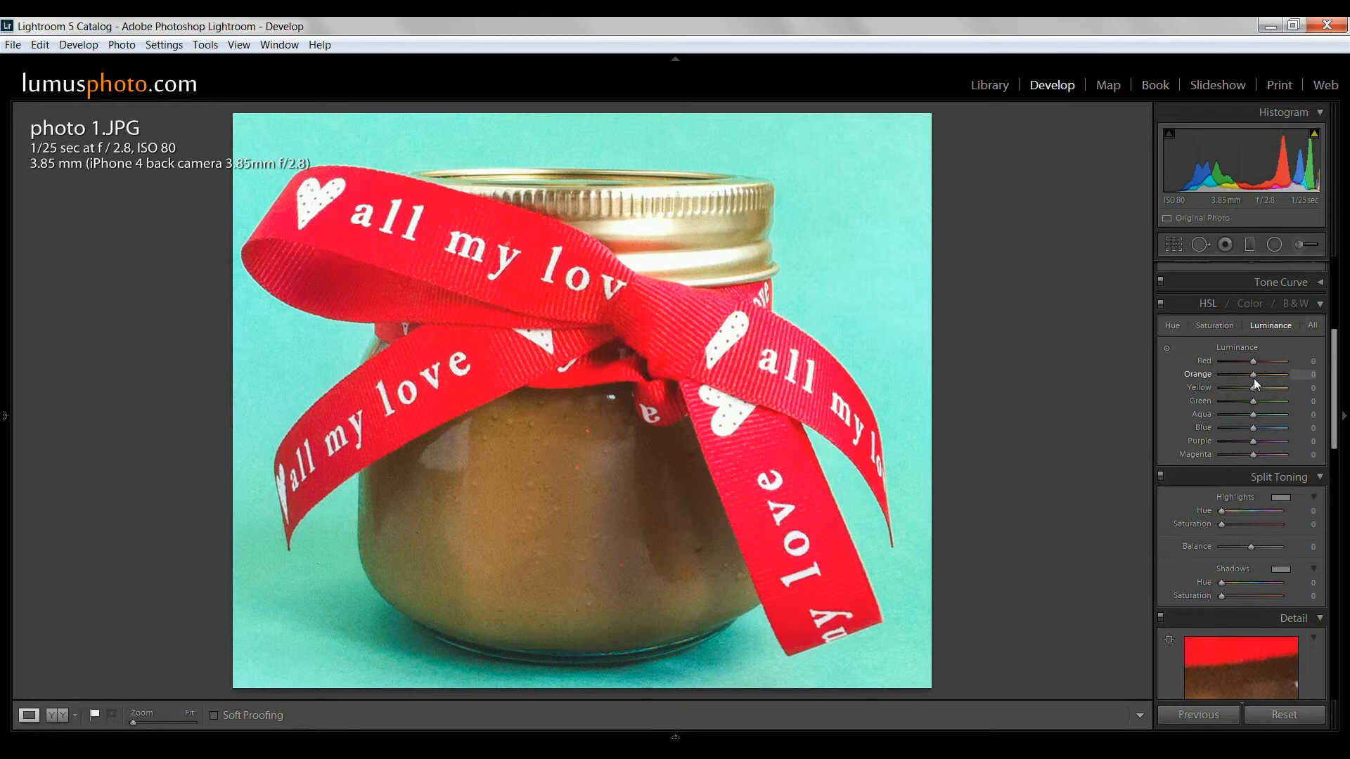
pyautogui.click(1215, 323)
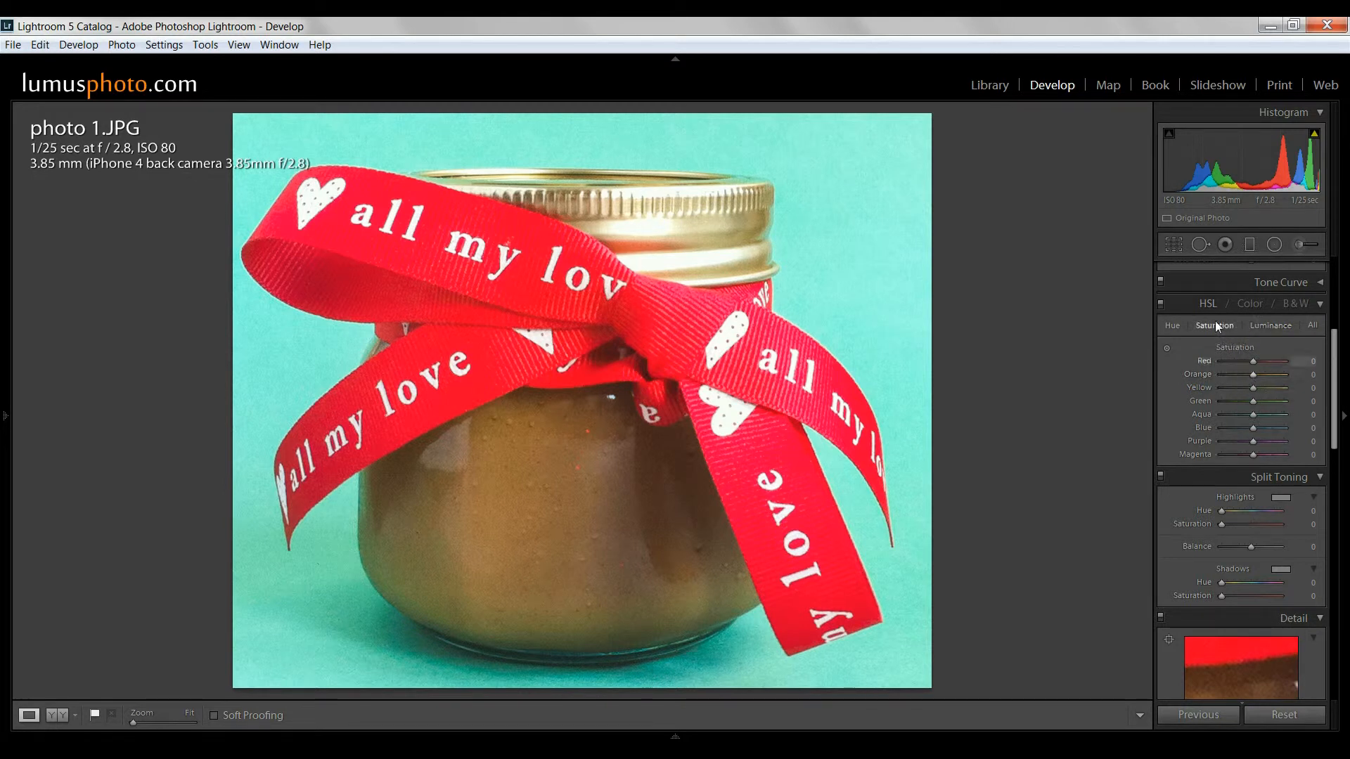
pyautogui.moveTo(1253, 376); pyautogui.dragTo(1259, 378)
pyautogui.moveTo(1251, 388); pyautogui.dragTo(1253, 387)
pyautogui.moveTo(1334, 402)
pyautogui.mouseDown()
pyautogui.moveTo(1332, 444)
pyautogui.moveTo(1332, 382)
pyautogui.mouseUp()
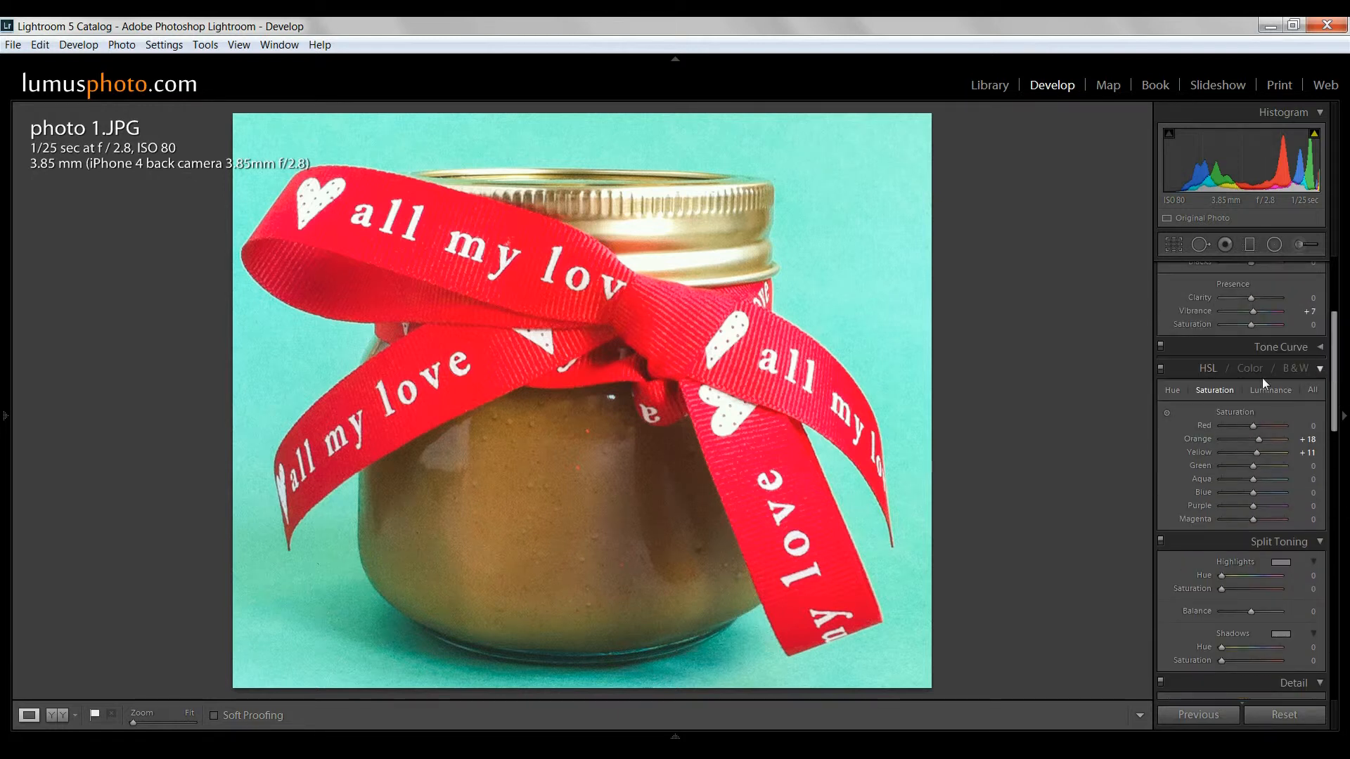
pyautogui.moveTo(1252, 467); pyautogui.dragTo(1259, 468)
# Set the Green luminance to −24 and compare the photo with the HSL adjustments off and on.
pyautogui.click(1279, 389)
pyautogui.moveTo(1250, 466)
pyautogui.mouseDown()
pyautogui.moveTo(1230, 468)
pyautogui.moveTo(1242, 467)
pyautogui.mouseUp()
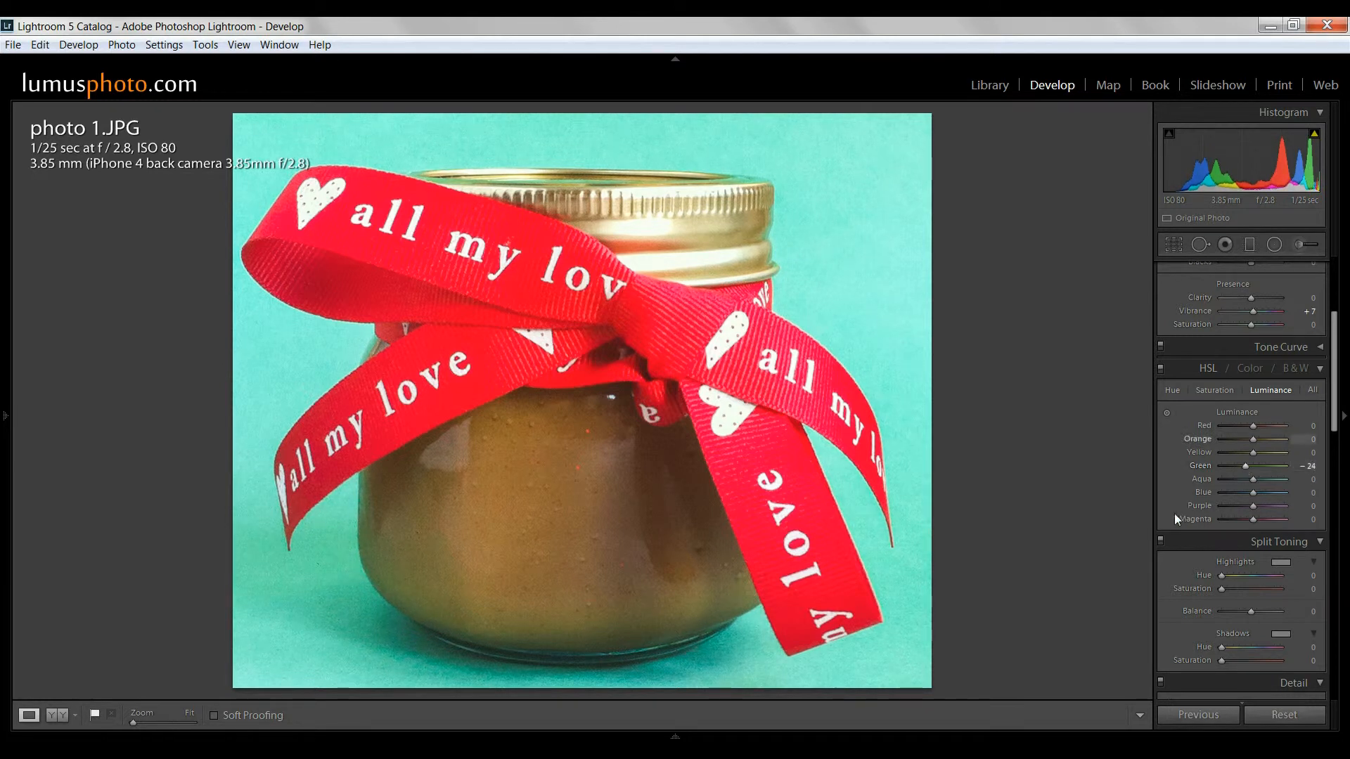
pyautogui.click(1161, 369)
pyautogui.click(1162, 368)
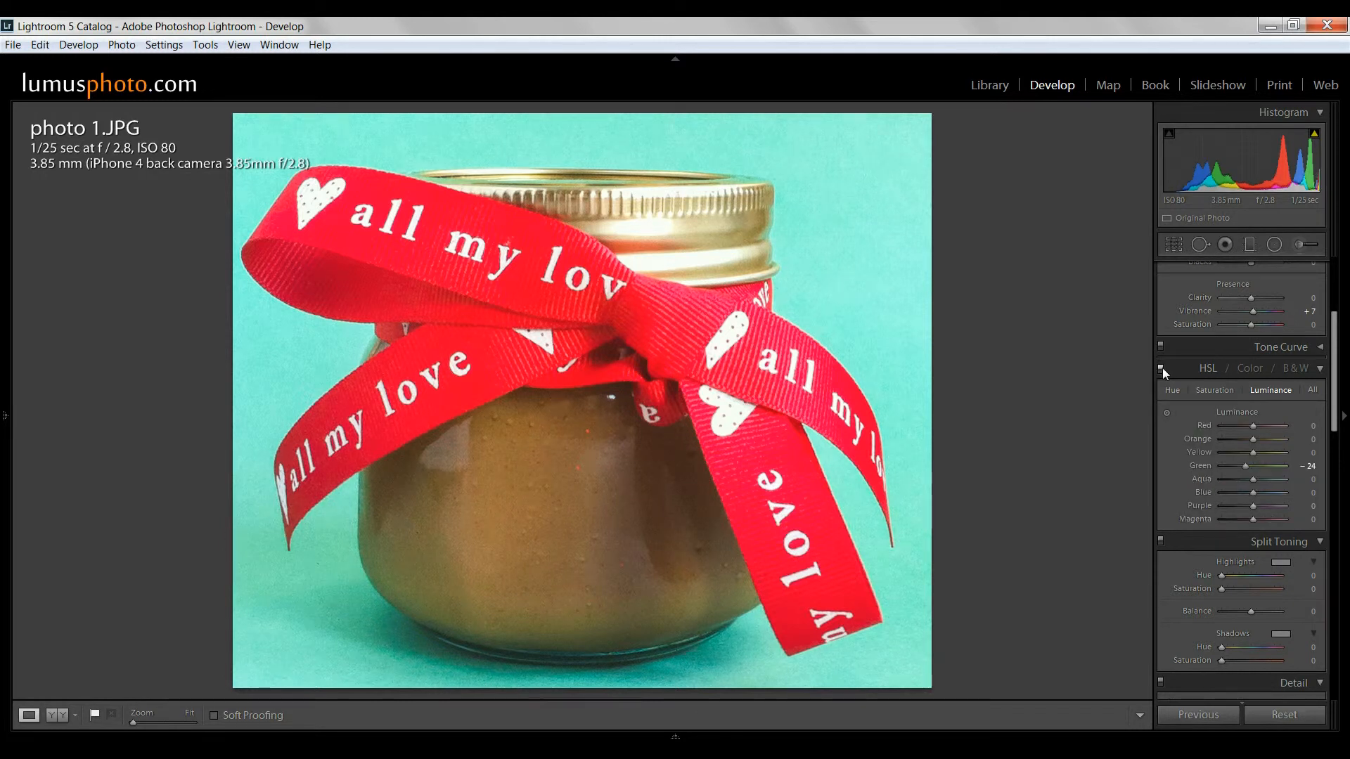
# Check the ribbon's detail at 1:1, set the Luminance noise reduction to 27, and return to the full photo.
pyautogui.moveTo(1334, 386); pyautogui.dragTo(1330, 480)
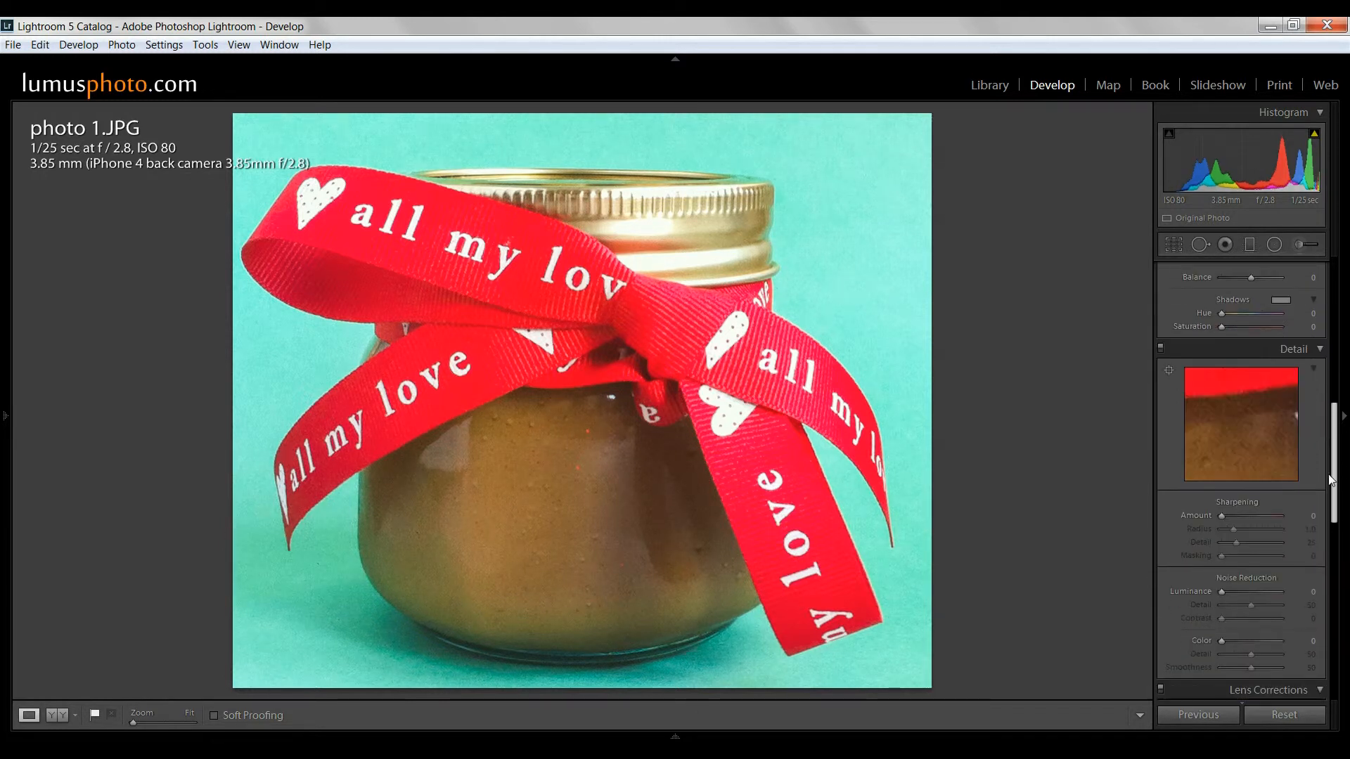
pyautogui.click(367, 159)
pyautogui.moveTo(398, 213); pyautogui.dragTo(400, 341)
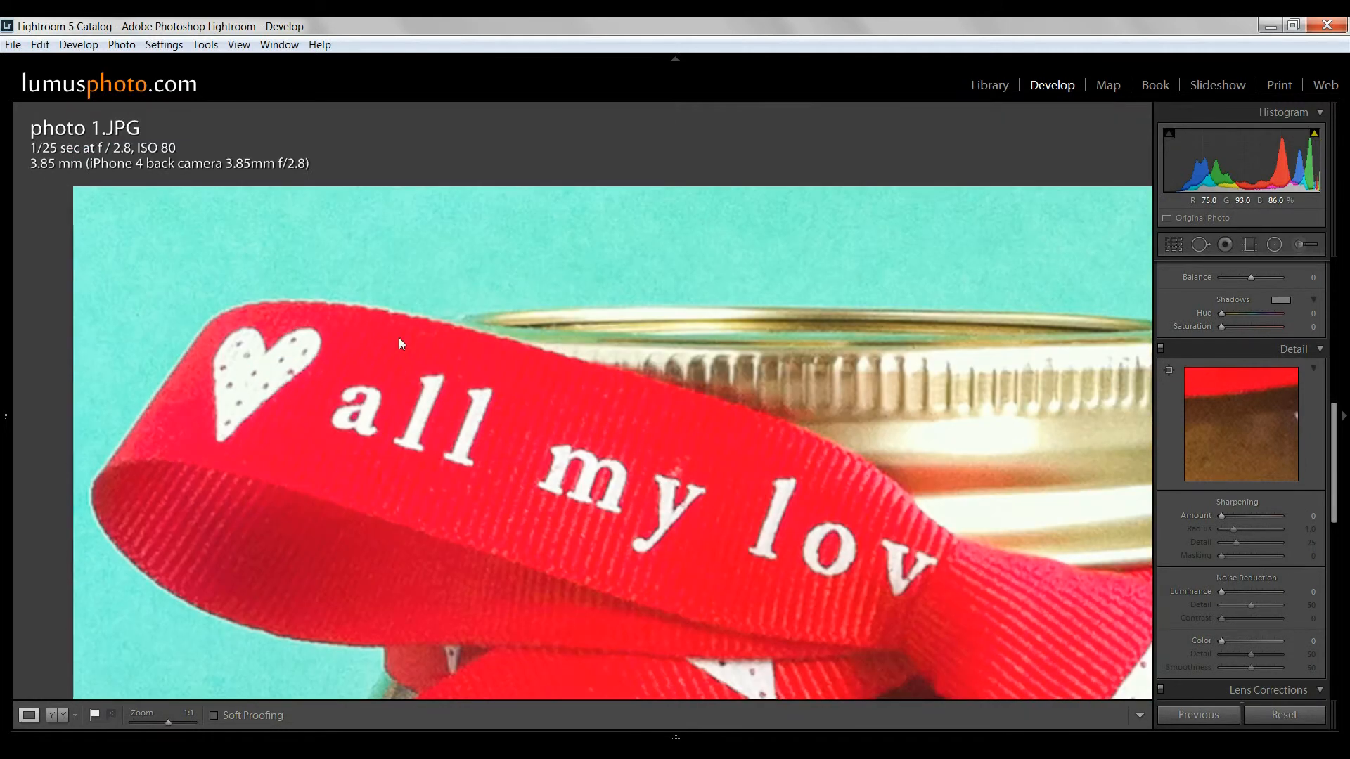
pyautogui.moveTo(1333, 441); pyautogui.dragTo(1334, 482)
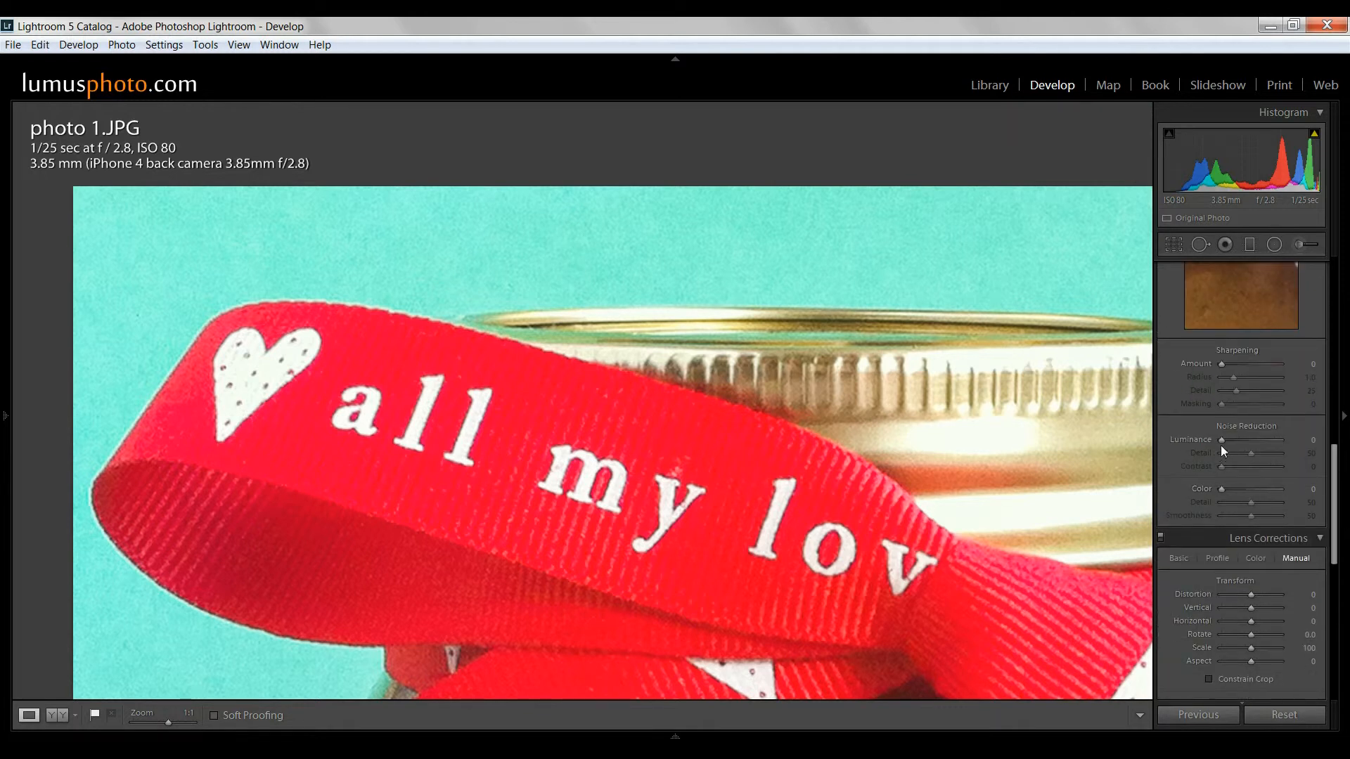
pyautogui.moveTo(1221, 441); pyautogui.dragTo(1228, 443)
pyautogui.click(765, 498)
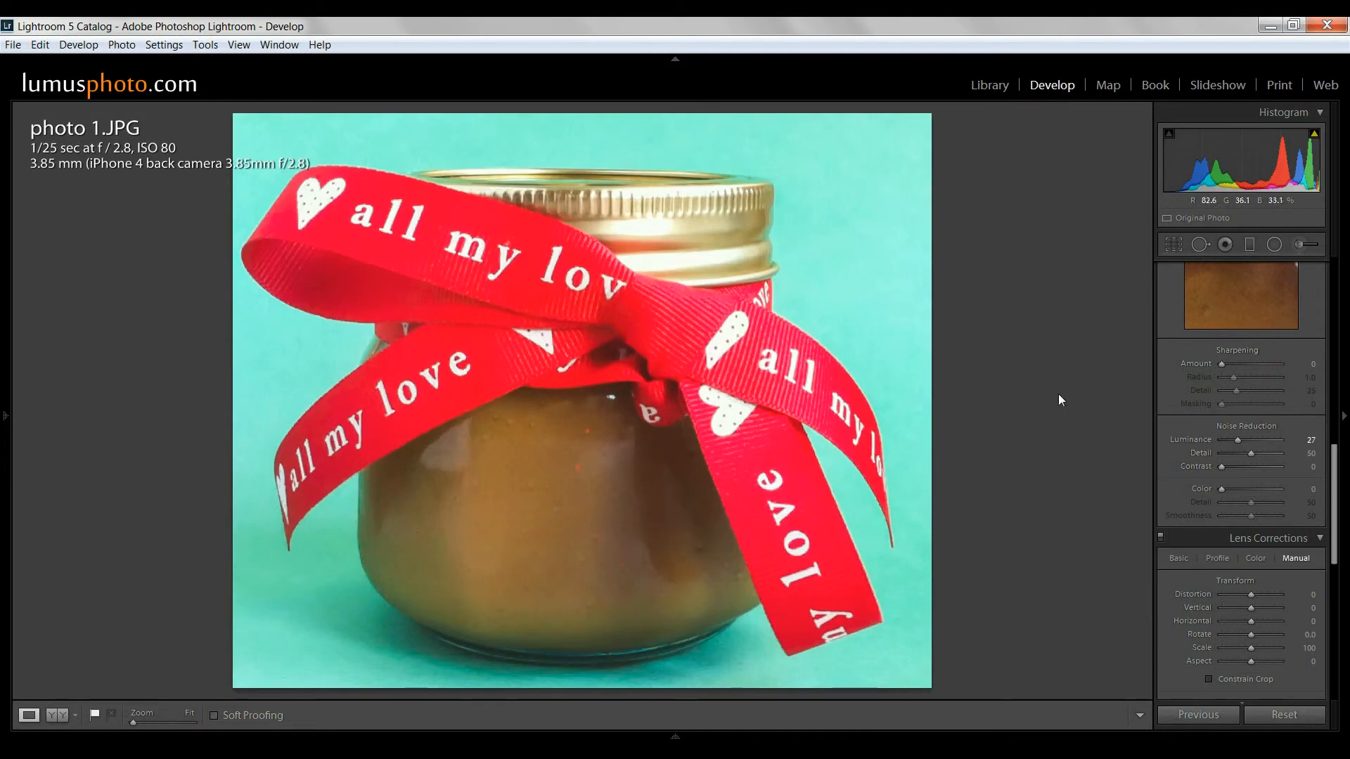
# Sharpen the photo with Amount 29 and Masking 39, previewing the mask while setting it.
pyautogui.moveTo(1222, 365); pyautogui.dragTo(1233, 407)
pyautogui.press('alt')
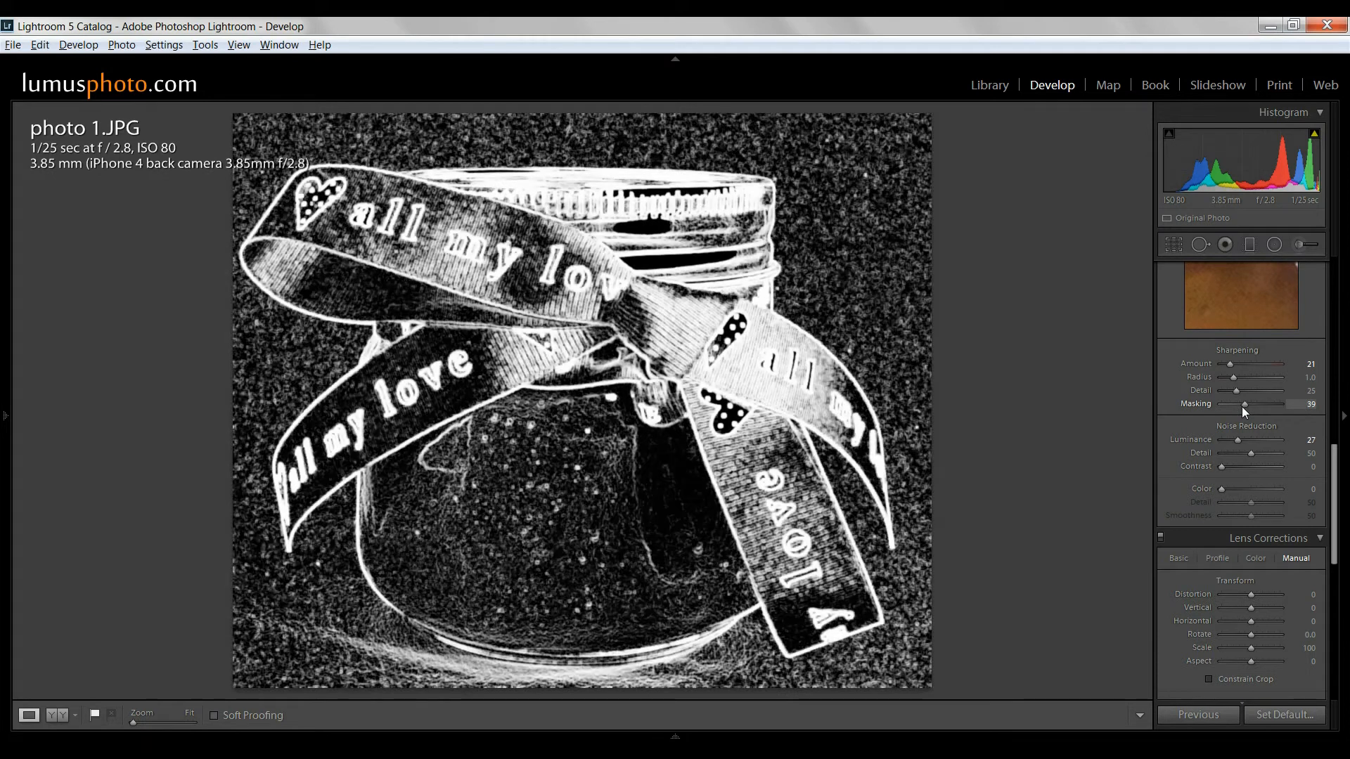
pyautogui.moveTo(1241, 407); pyautogui.dragTo(1231, 366)
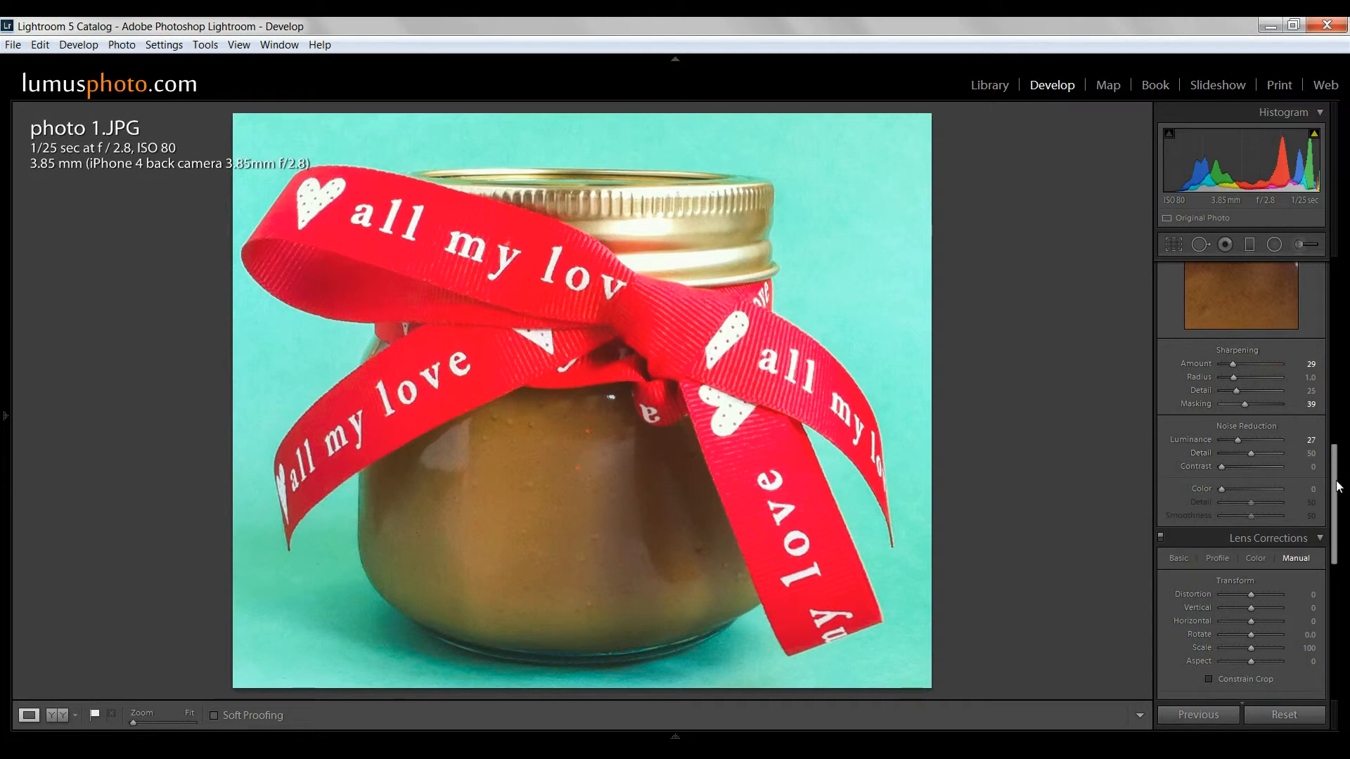
# Set the manual Lens Vignetting amount to −17 to slightly darken the photo's corners.
pyautogui.moveTo(1336, 485); pyautogui.dragTo(1330, 563)
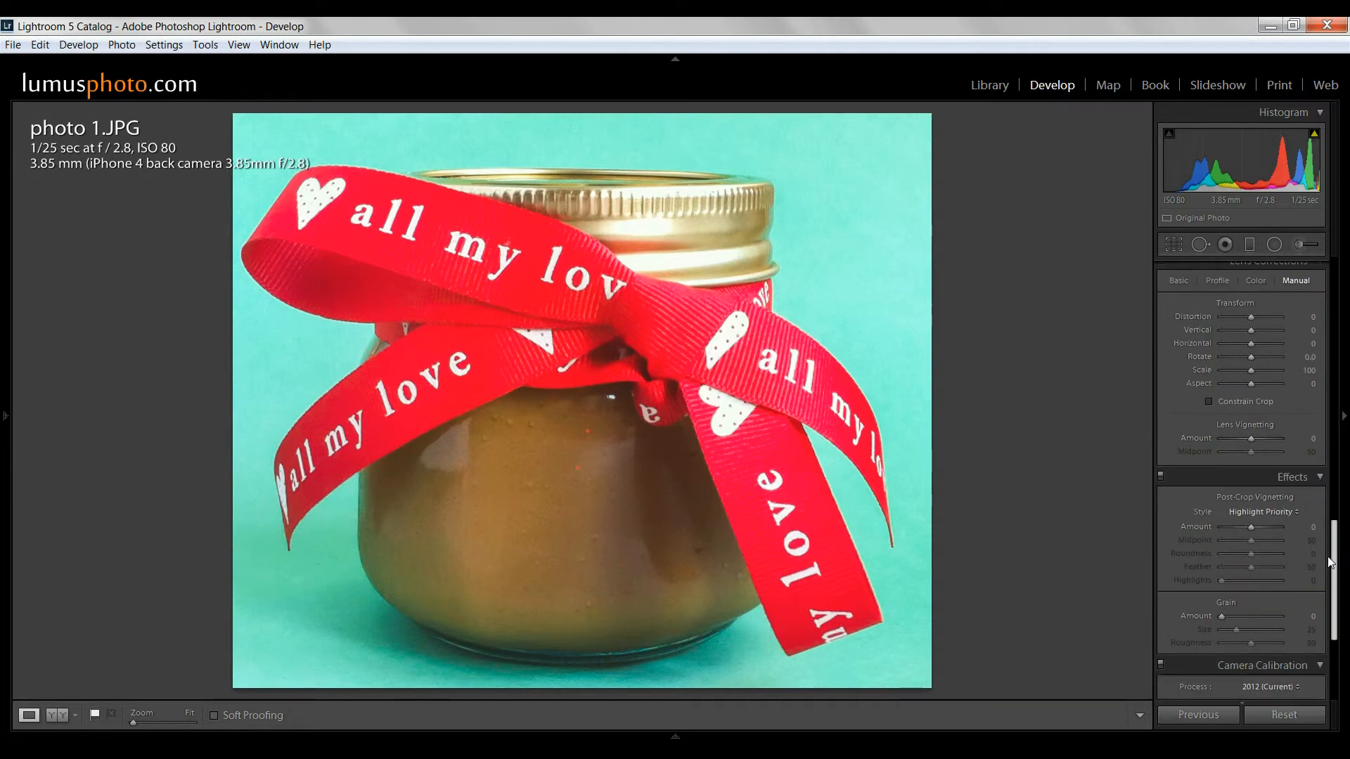
pyautogui.moveTo(1250, 440); pyautogui.dragTo(1243, 441)
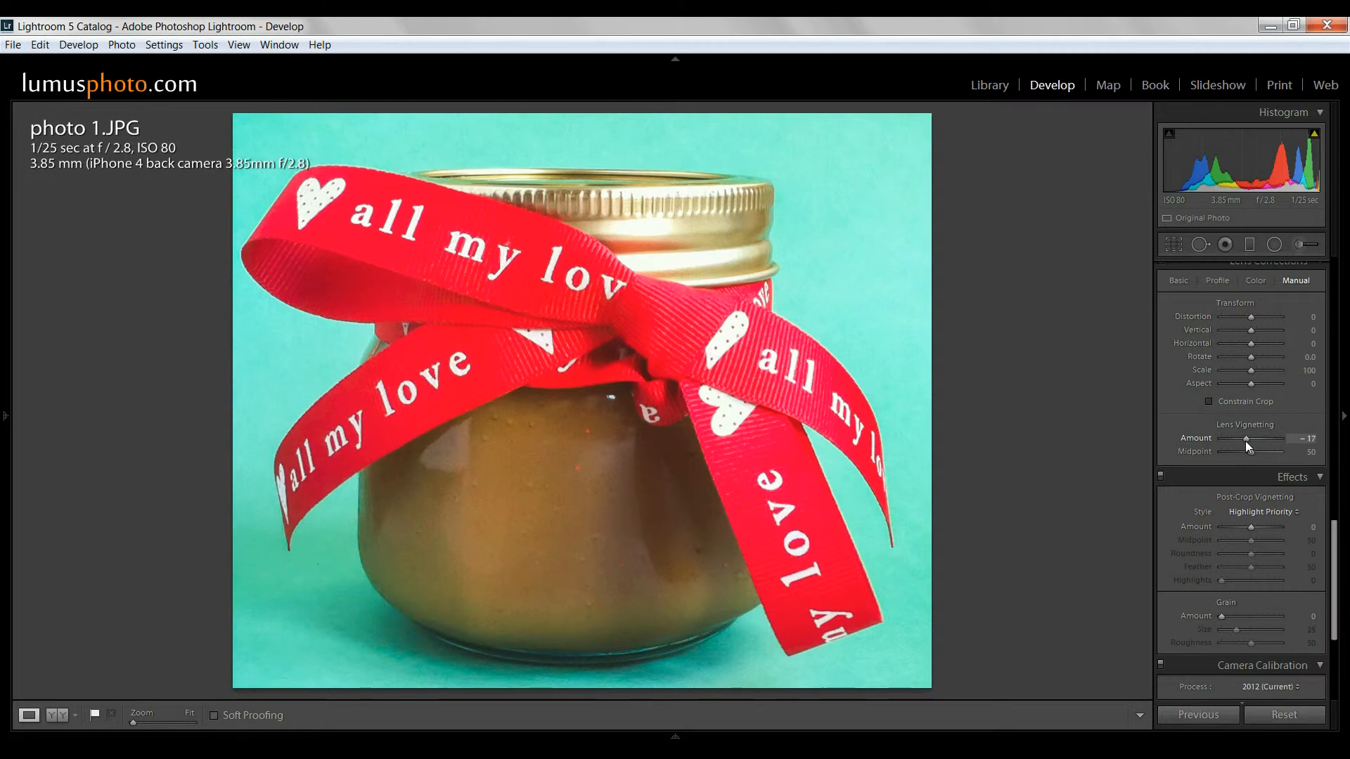
# Compare the edited jar photo with its before version twice, ending on the edited view.
pyautogui.moveTo(1334, 520); pyautogui.dragTo(1339, 261)
pyautogui.press('\\')
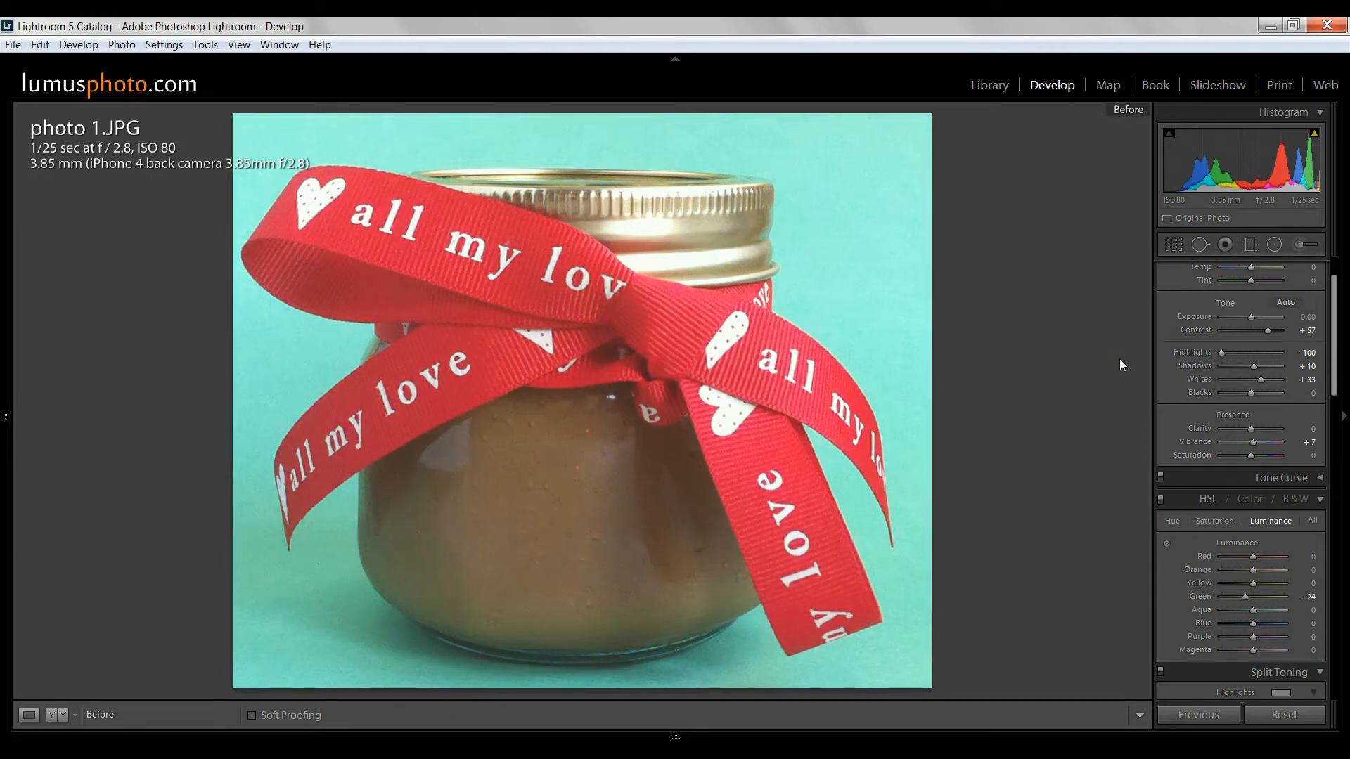
pyautogui.press('\\')
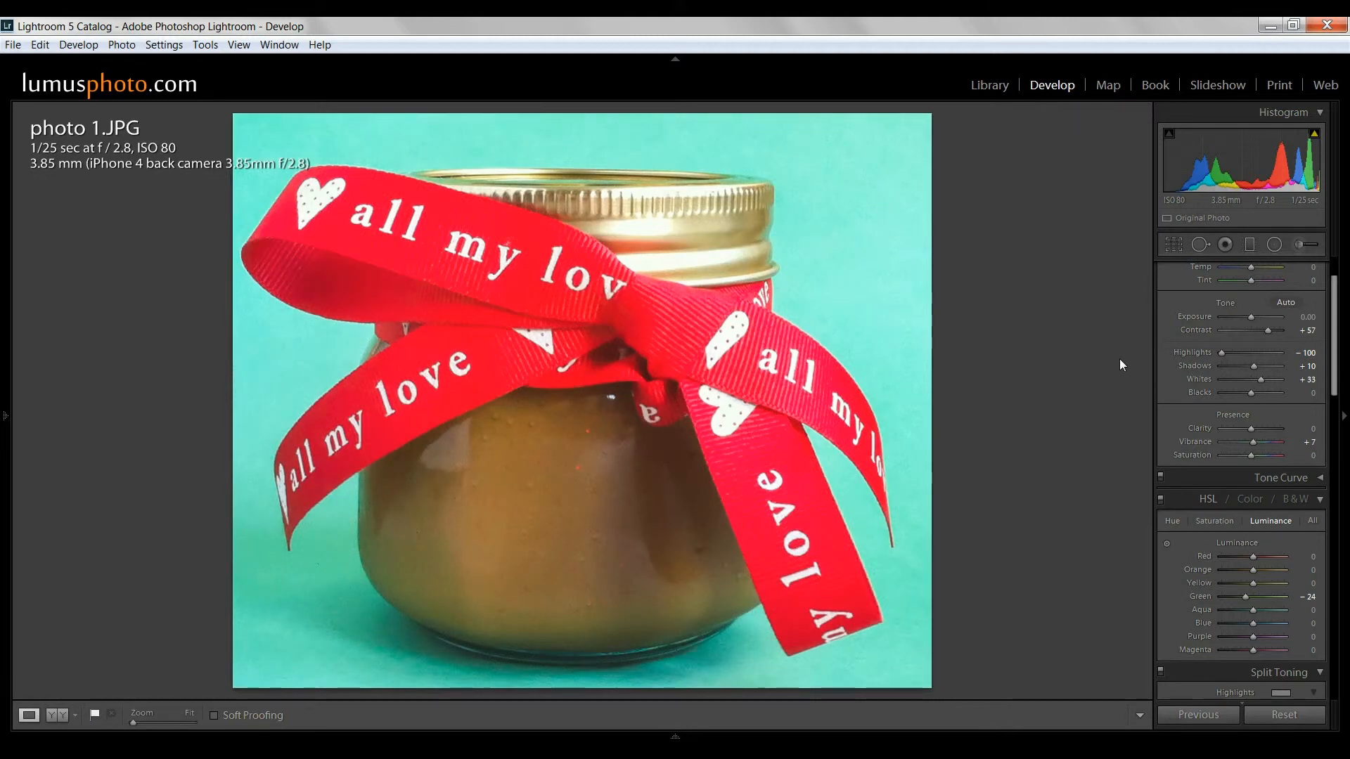
pyautogui.press('\\')
pyautogui.press('\\')
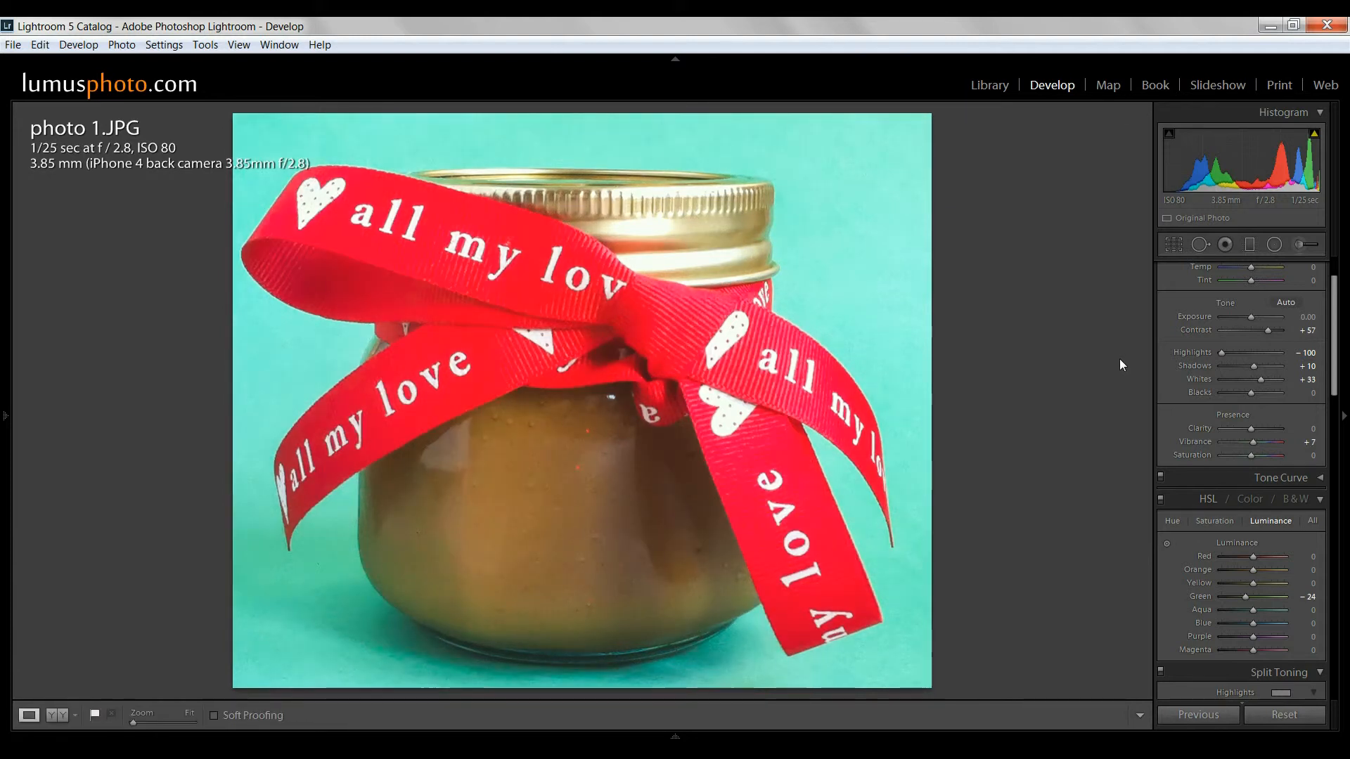